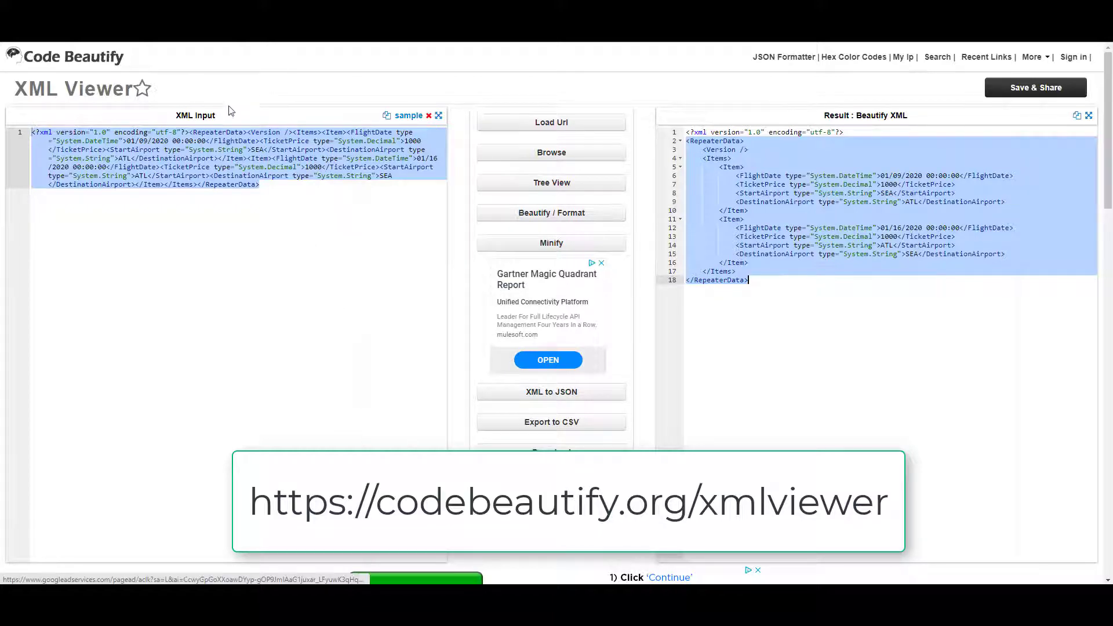
Step: Clear the XML Input and Result panes, then paste the repeating section's RepeaterData XML into the input
click(281, 189)
key(ctrl+a)
key(ctrl+c)
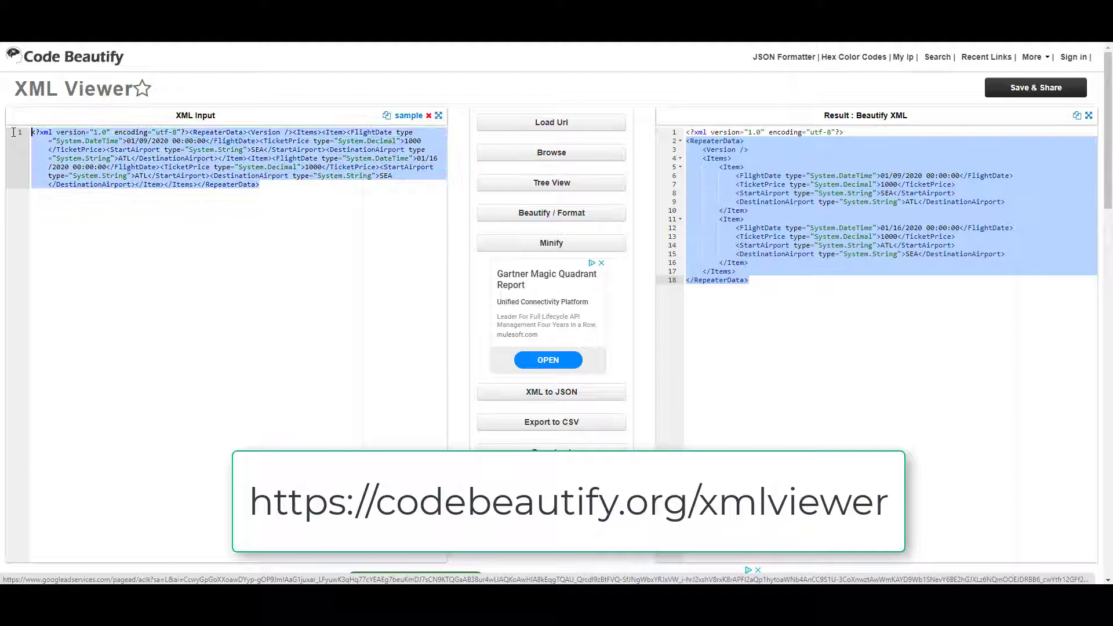
key(Delete)
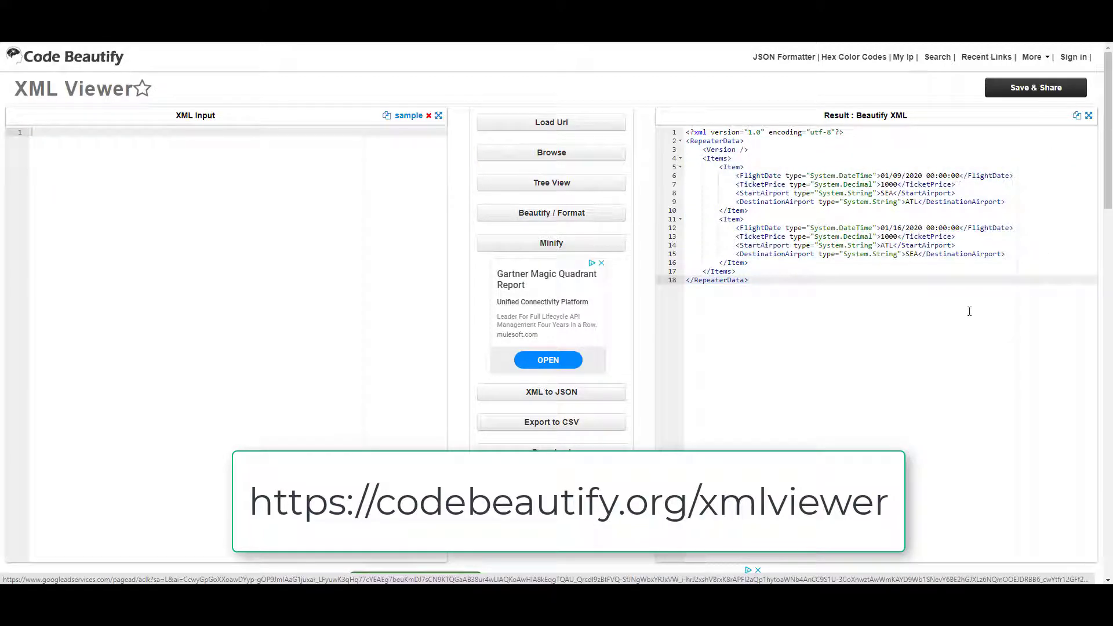
key(ctrl+a)
key(Delete)
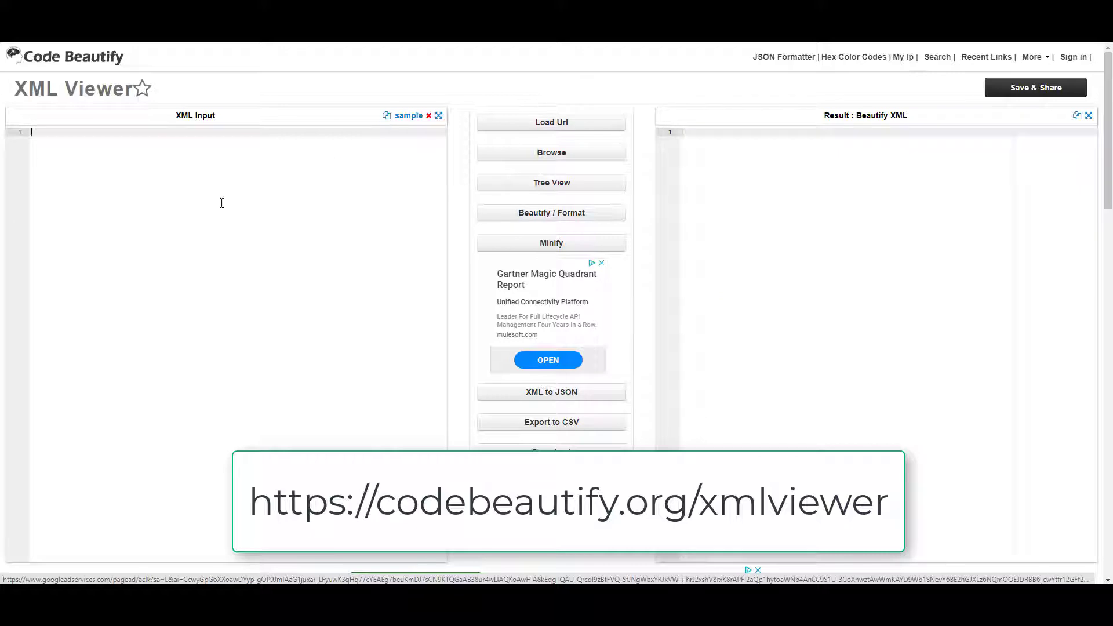
key(ctrl+v)
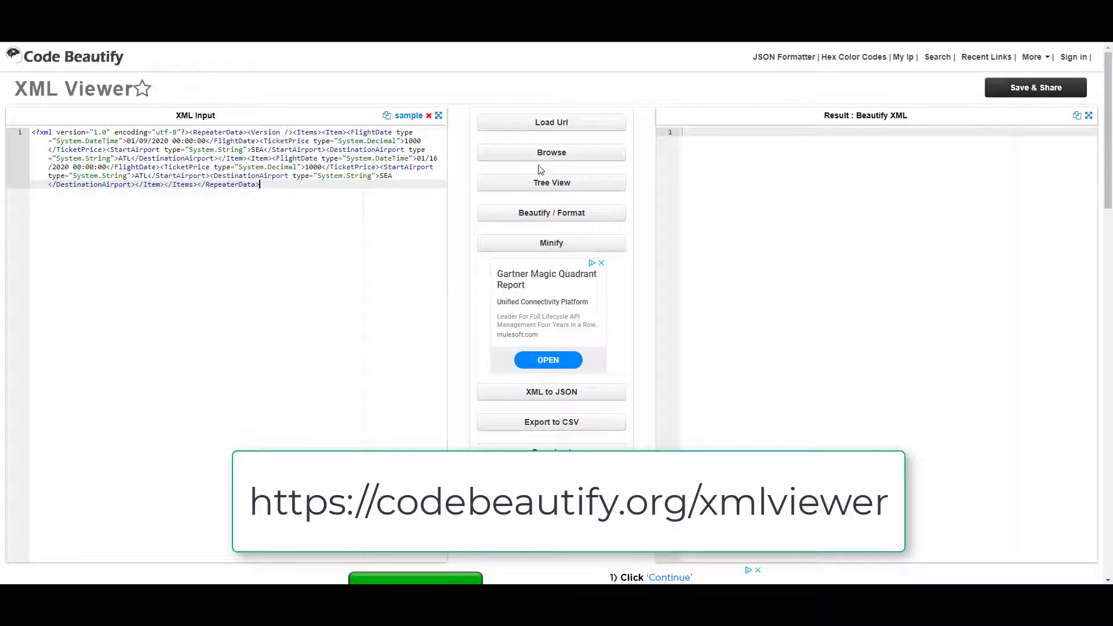
Step: View the RepeaterData XML as a tree and collapse the first FlightDate and Item nodes
click(548, 185)
scroll(849, 184, down, 4)
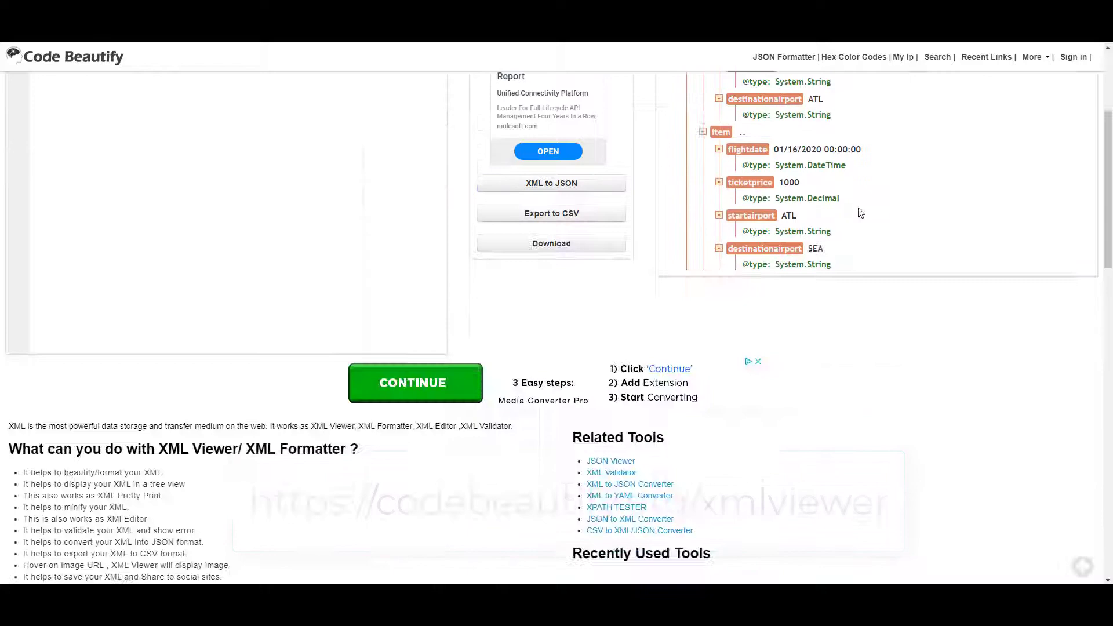
scroll(859, 211, up, 4)
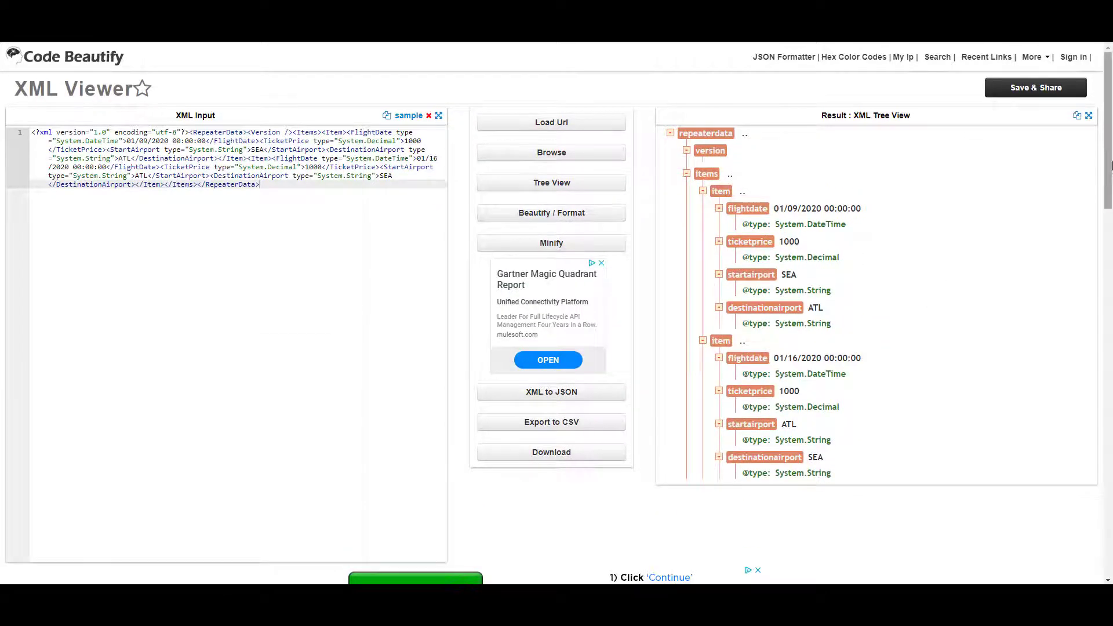
scroll(979, 209, down, 3)
scroll(889, 192, up, 3)
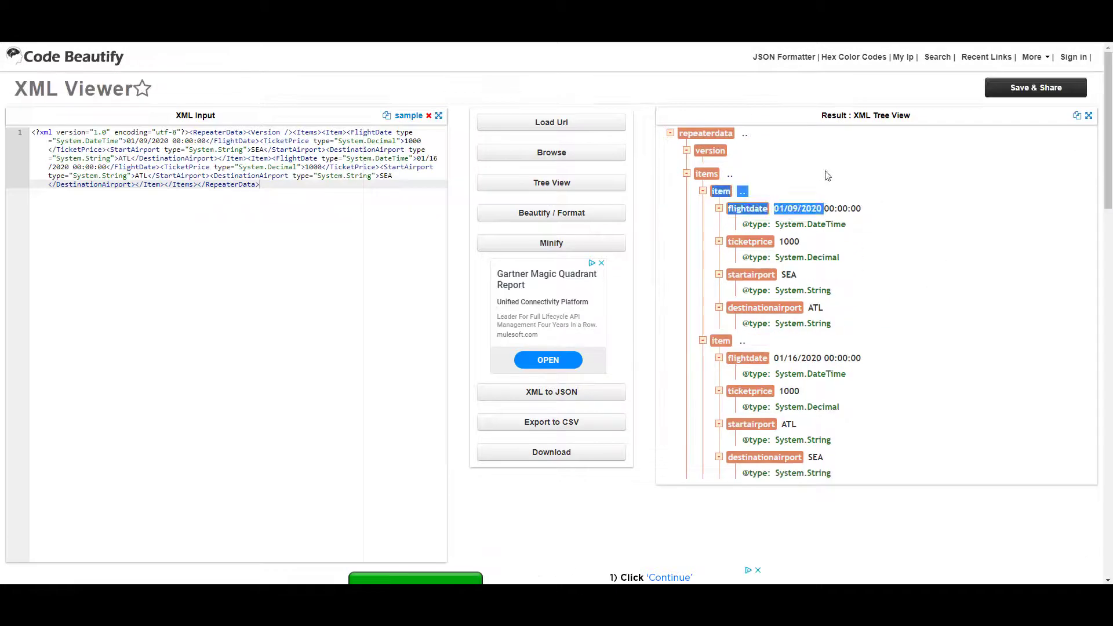
click(719, 209)
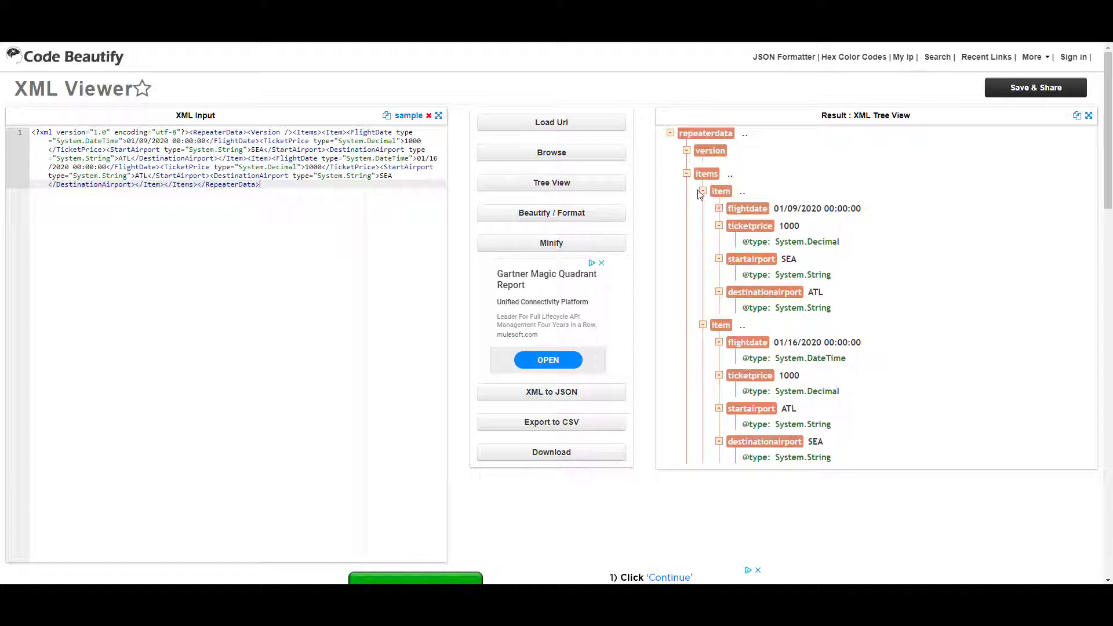
click(702, 191)
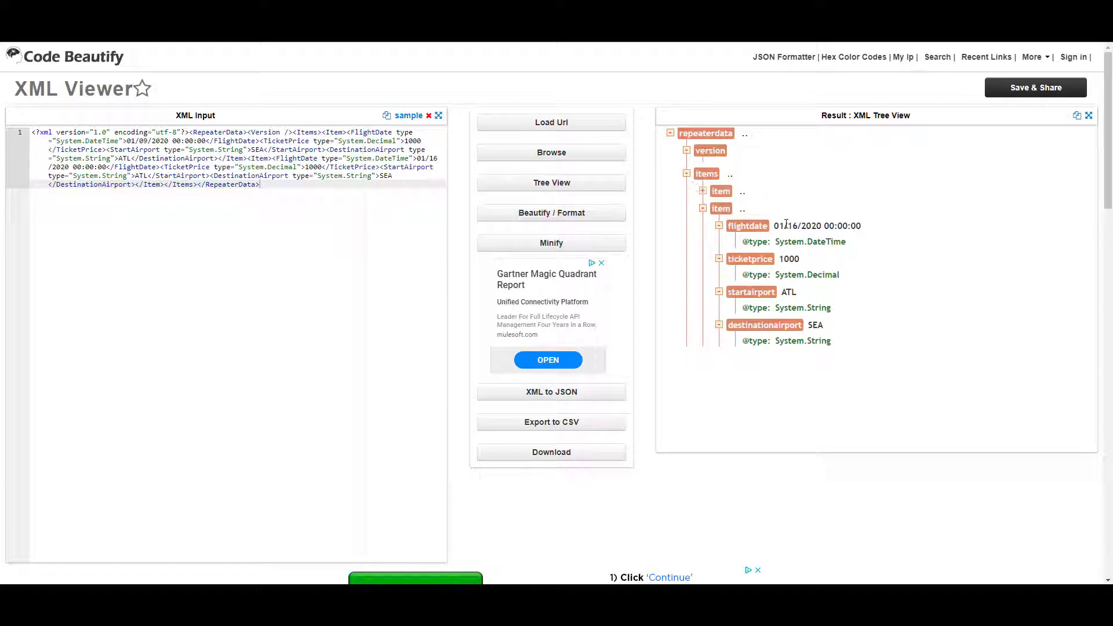
Step: Beautify the XML into indented text and select the entire formatted result
click(560, 216)
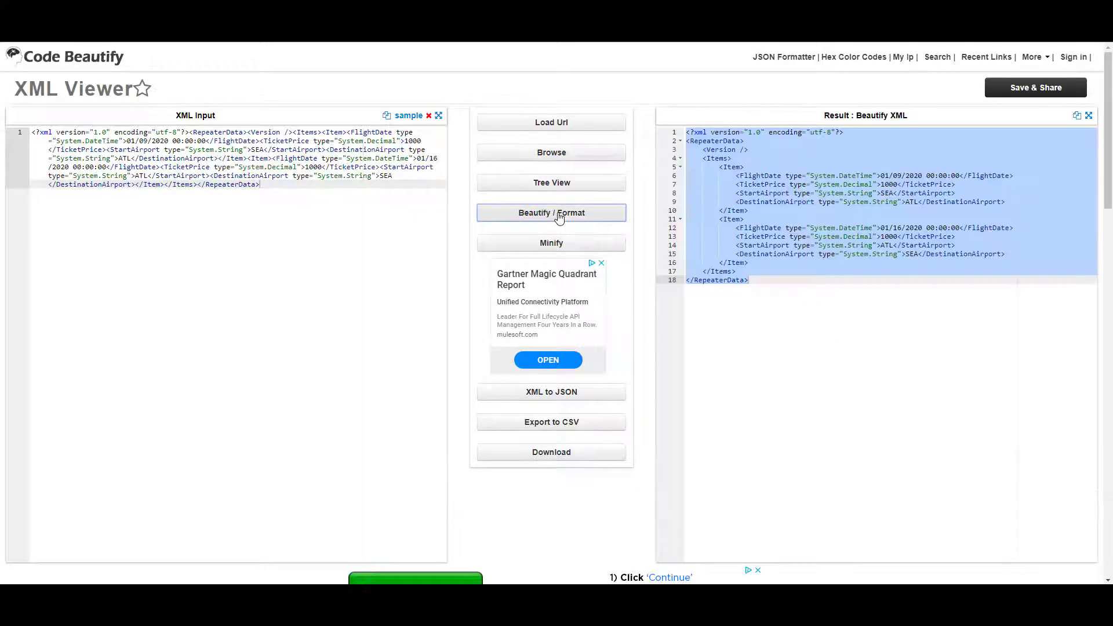
drag(749, 280, 688, 141)
right_click(695, 142)
click(1041, 180)
click(1040, 177)
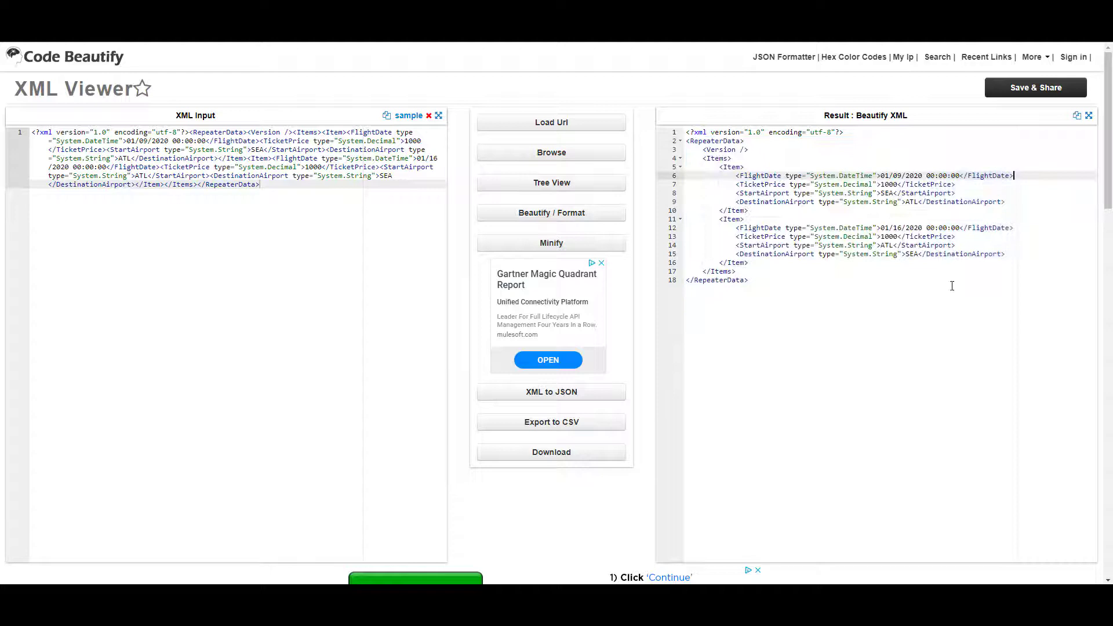
drag(735, 175, 1014, 176)
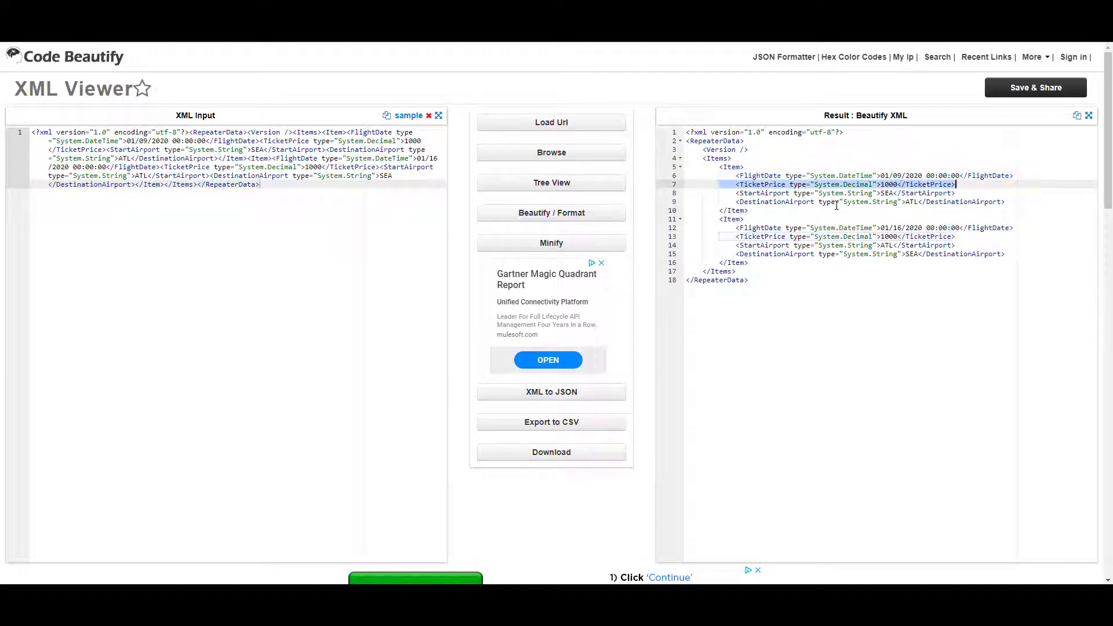
click(824, 298)
drag(775, 290, 803, 129)
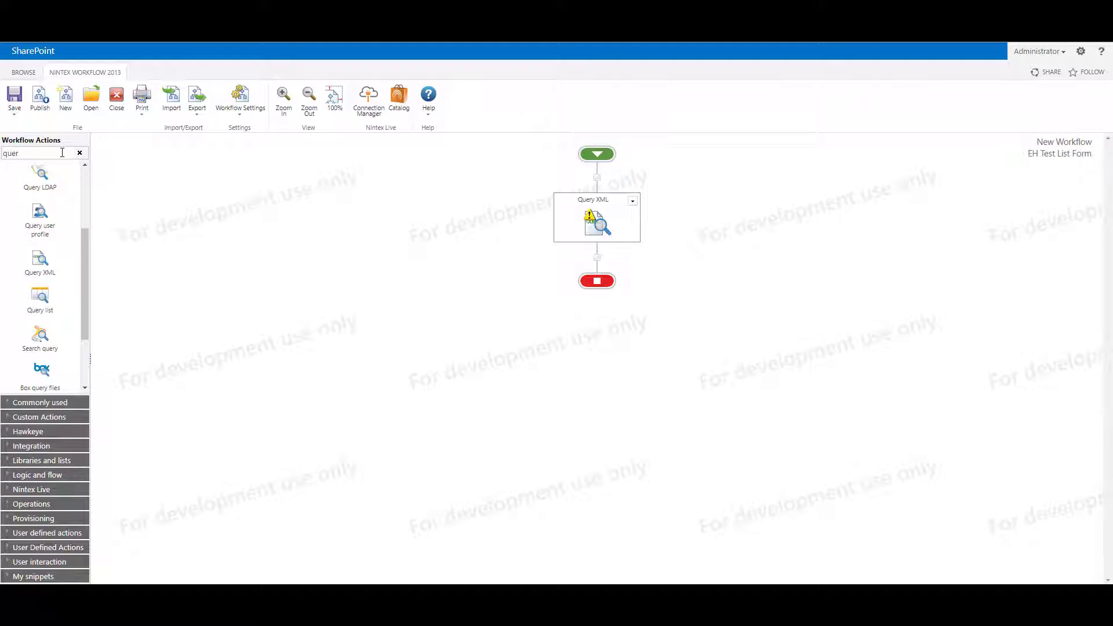
Step: Find 'query xml' in Workflow Actions, drop a second Query XML below the first, and configure it
double_click(17, 153)
click(49, 155)
text(y xml)
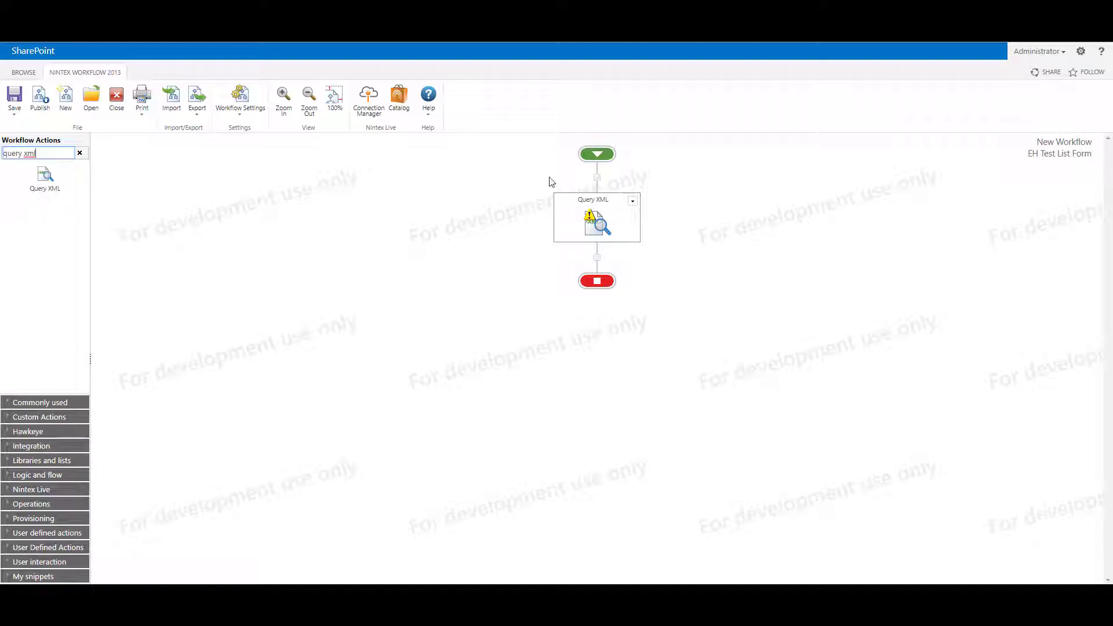
mouse_move(600, 223)
drag(44, 175, 592, 258)
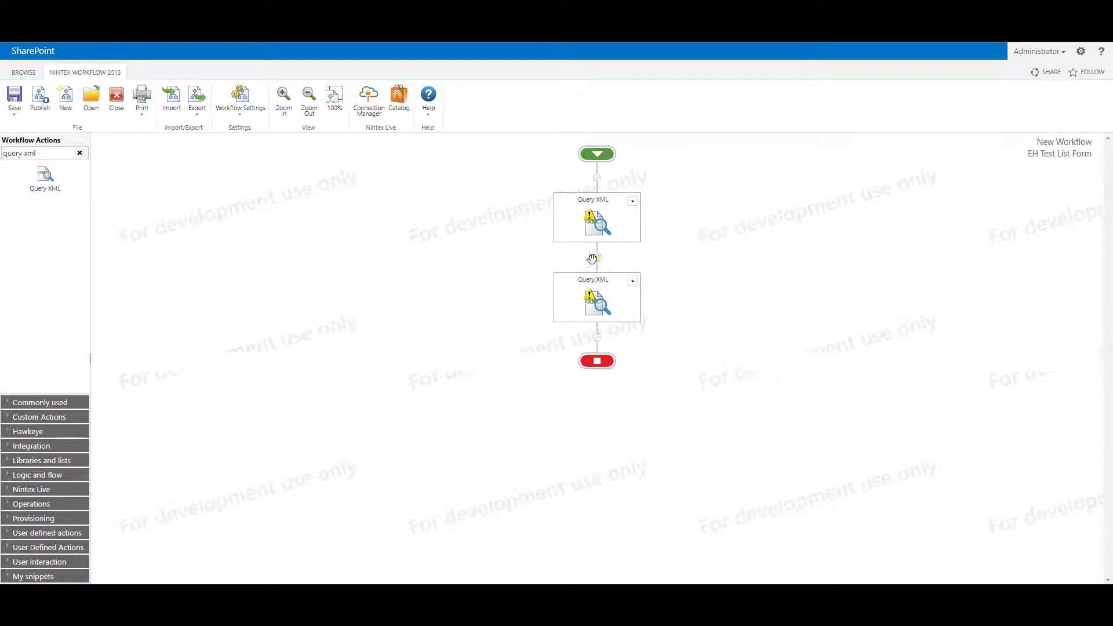
double_click(597, 307)
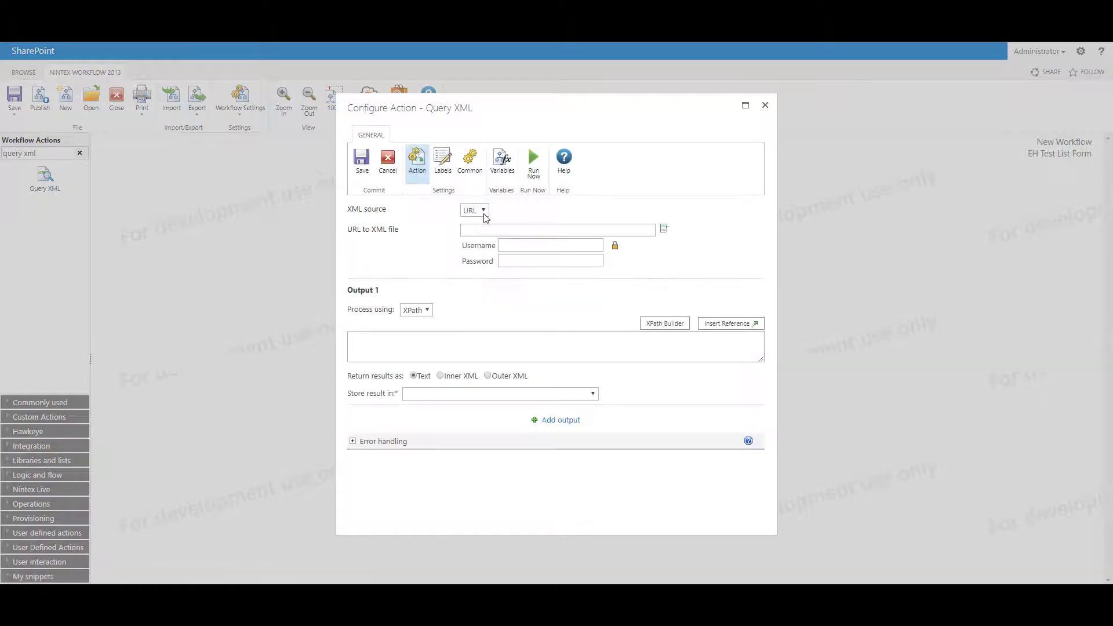
Step: Choose XML as the source, paste the RepeaterData XML with both flight items, and enlarge the box
click(485, 211)
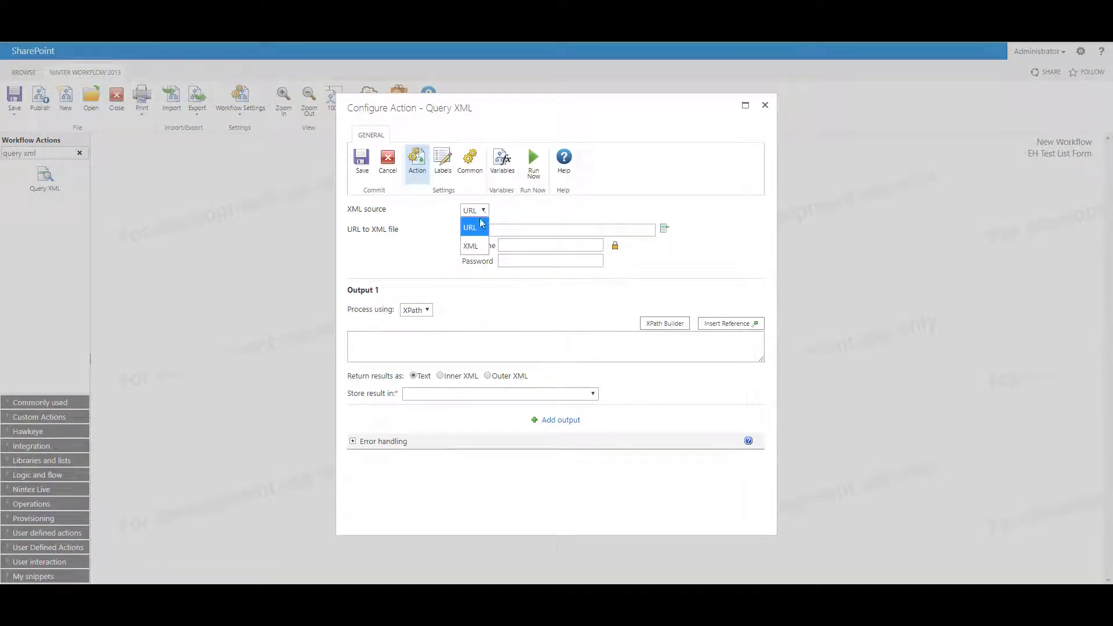
click(474, 246)
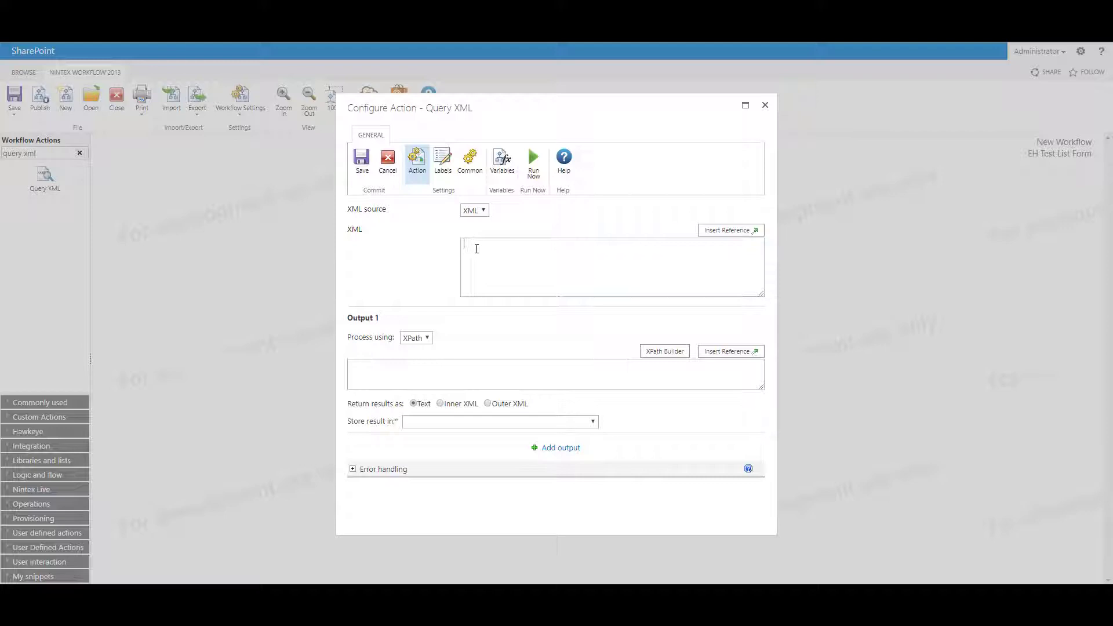
key(ctrl+v)
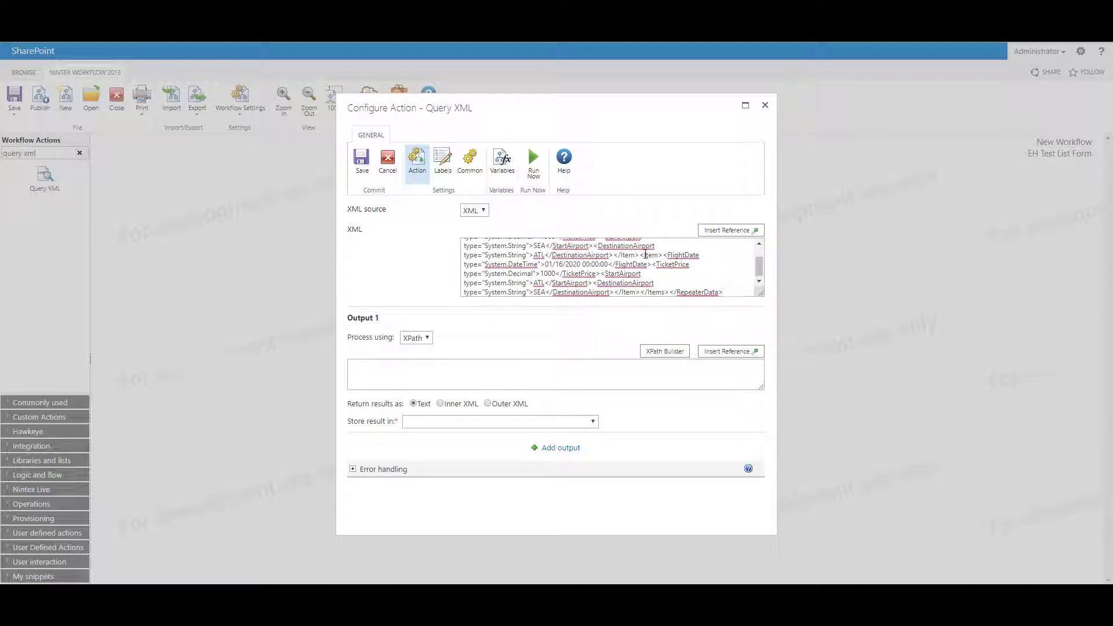
drag(761, 293, 753, 335)
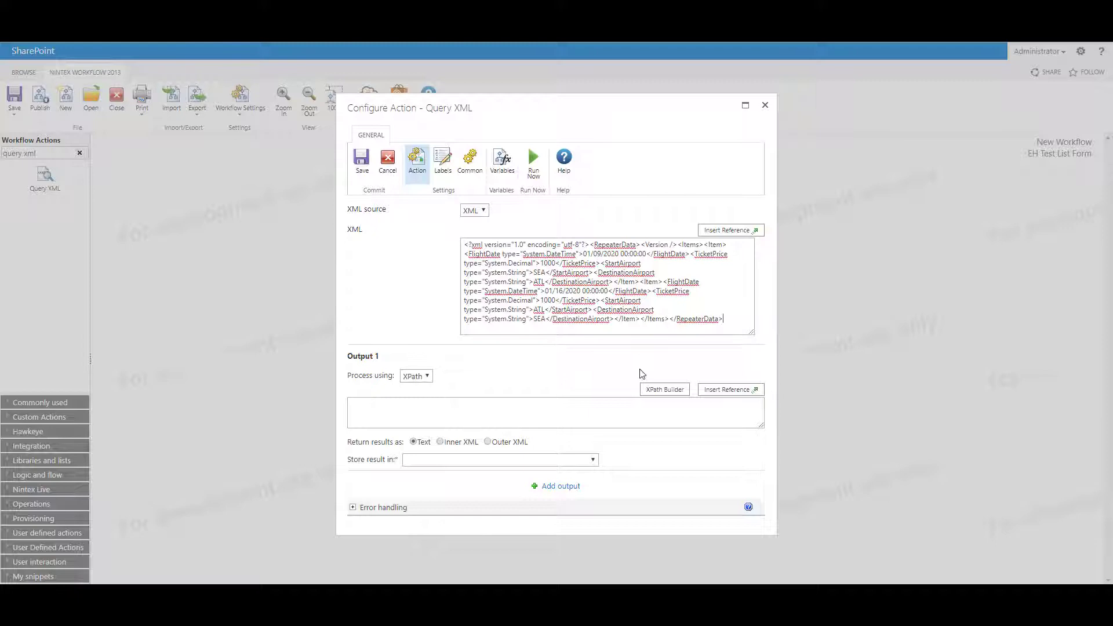
Step: Open the XPath Query Builder and preview the sample XML source
click(665, 389)
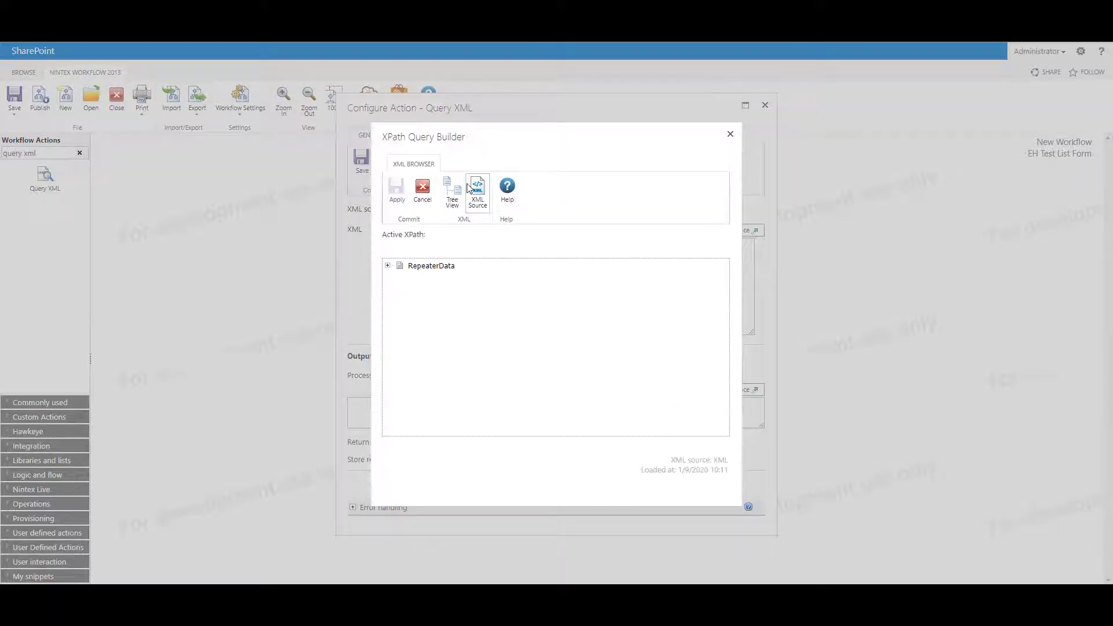
click(483, 192)
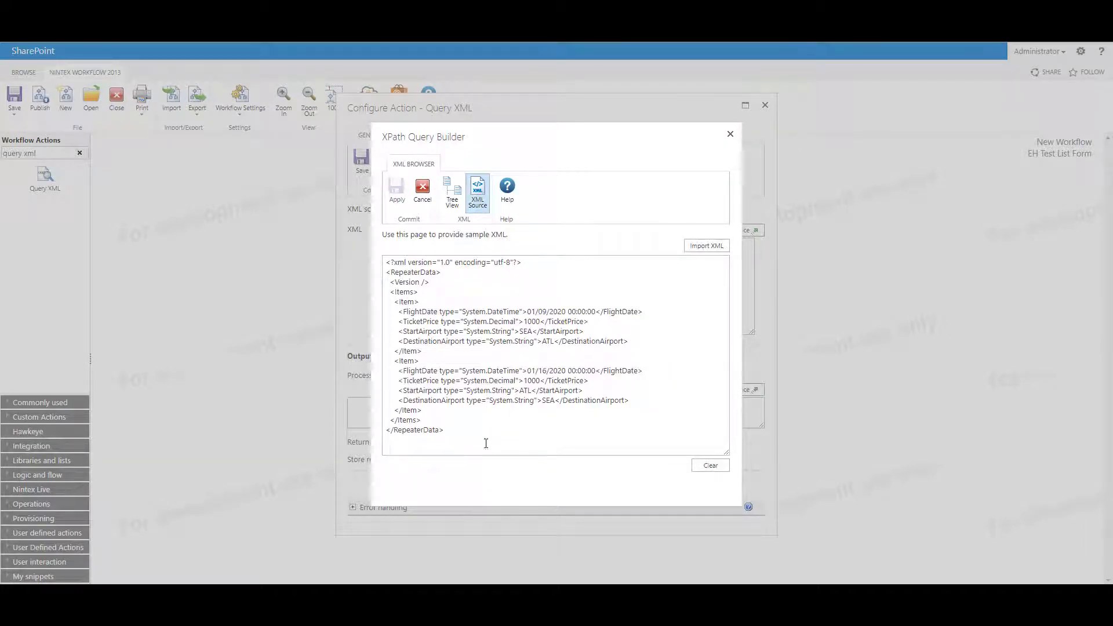
click(452, 192)
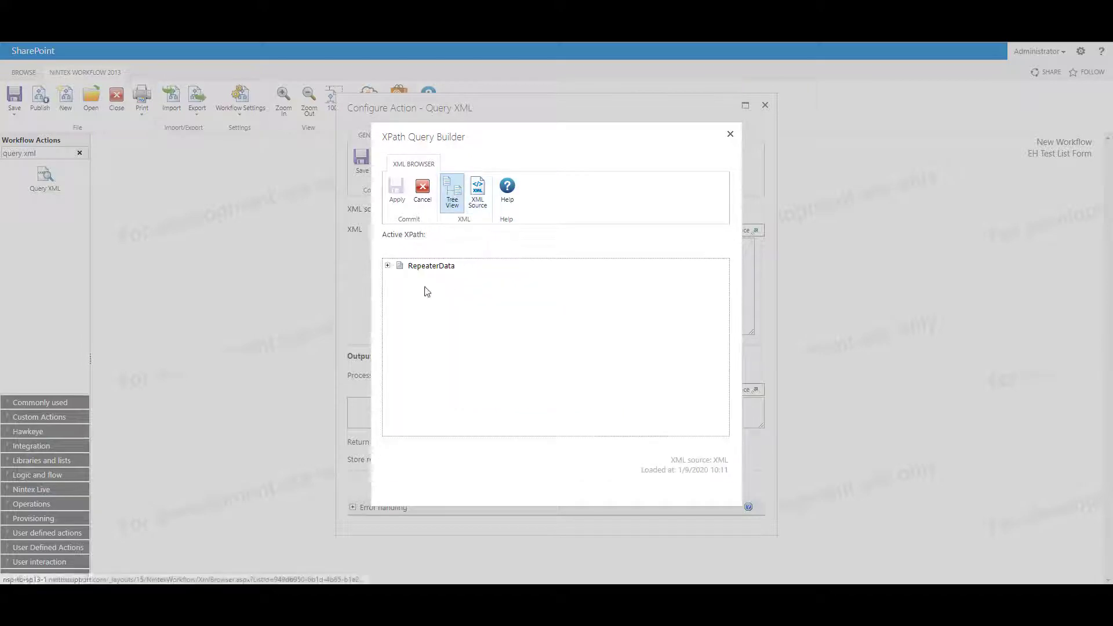
Step: Expand RepeaterData, Items and the second Item's fields, then pick FlightDate for /RepeaterData/Items/Item[2]/FlightDate
click(387, 268)
click(397, 285)
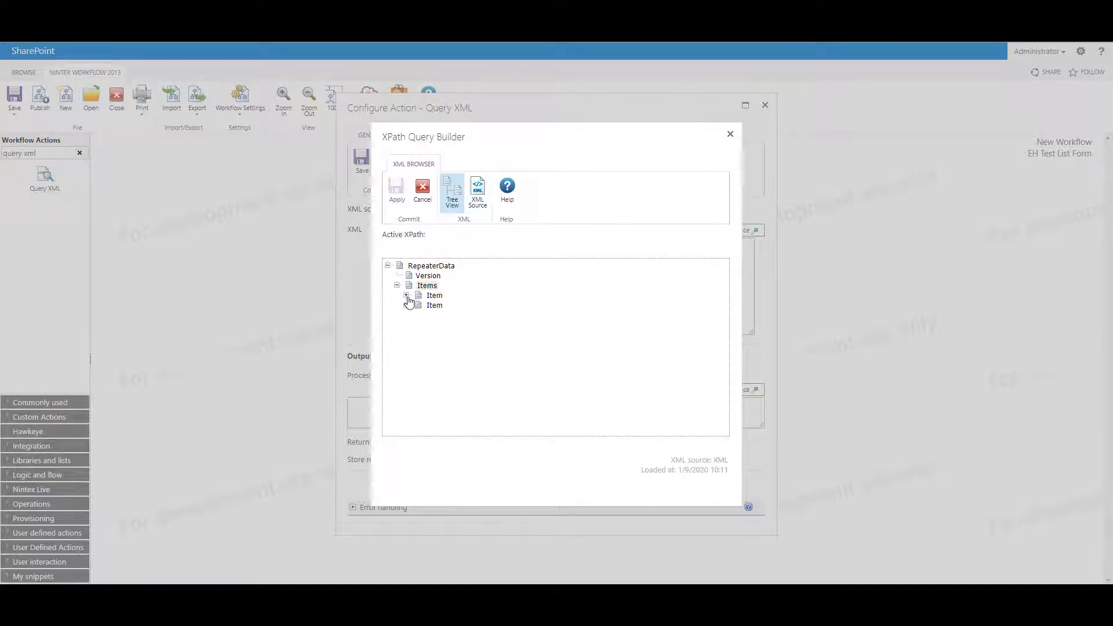
click(406, 295)
click(406, 304)
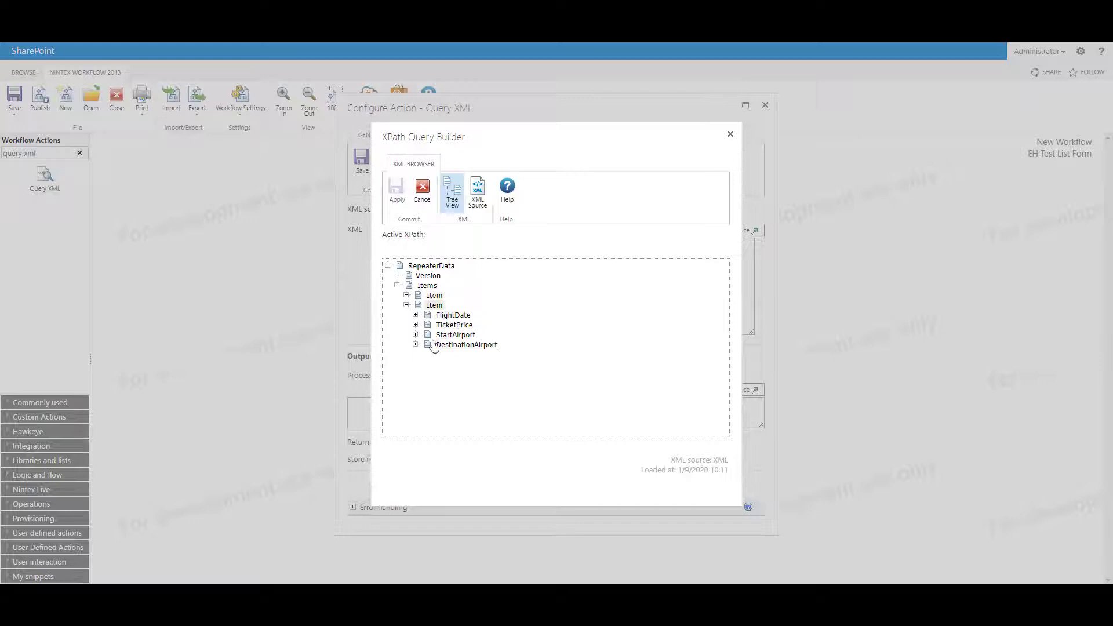
click(415, 314)
click(415, 334)
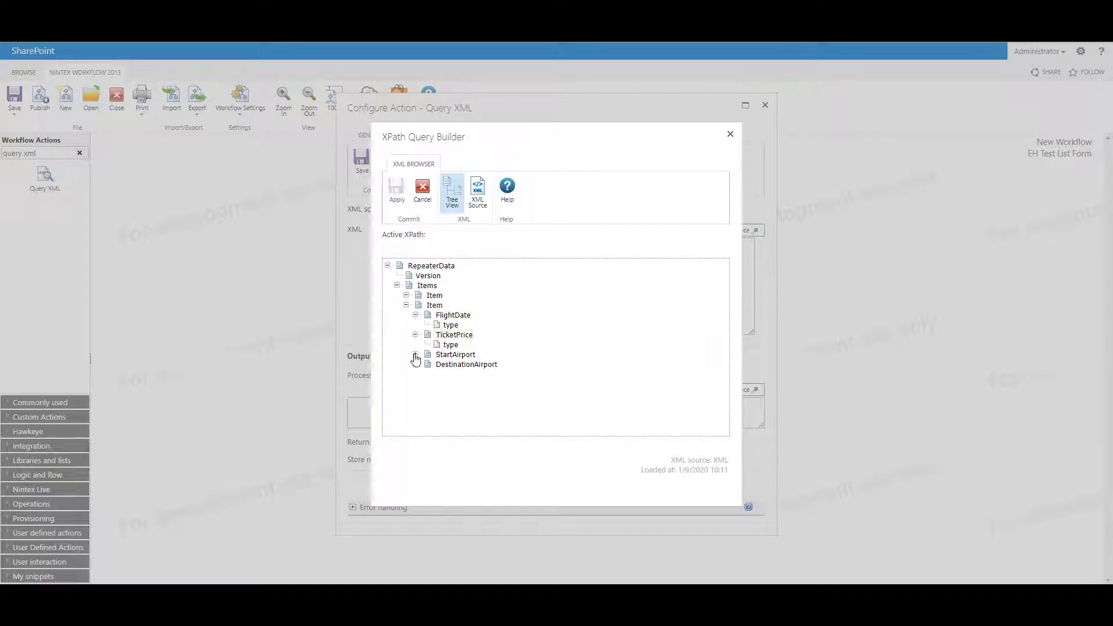
click(415, 354)
click(415, 374)
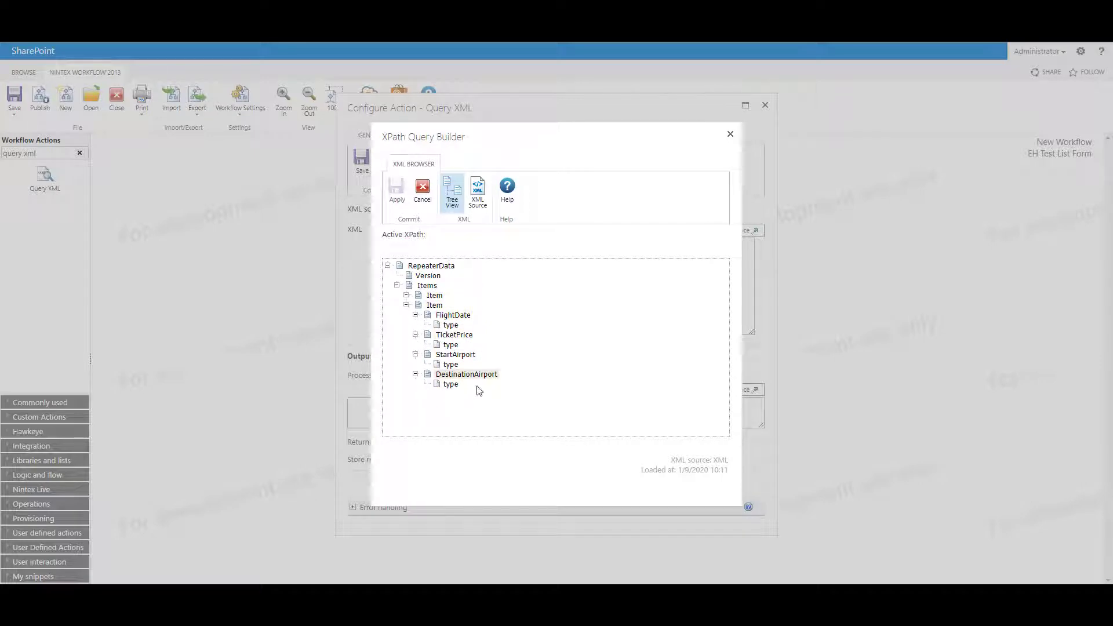
double_click(454, 316)
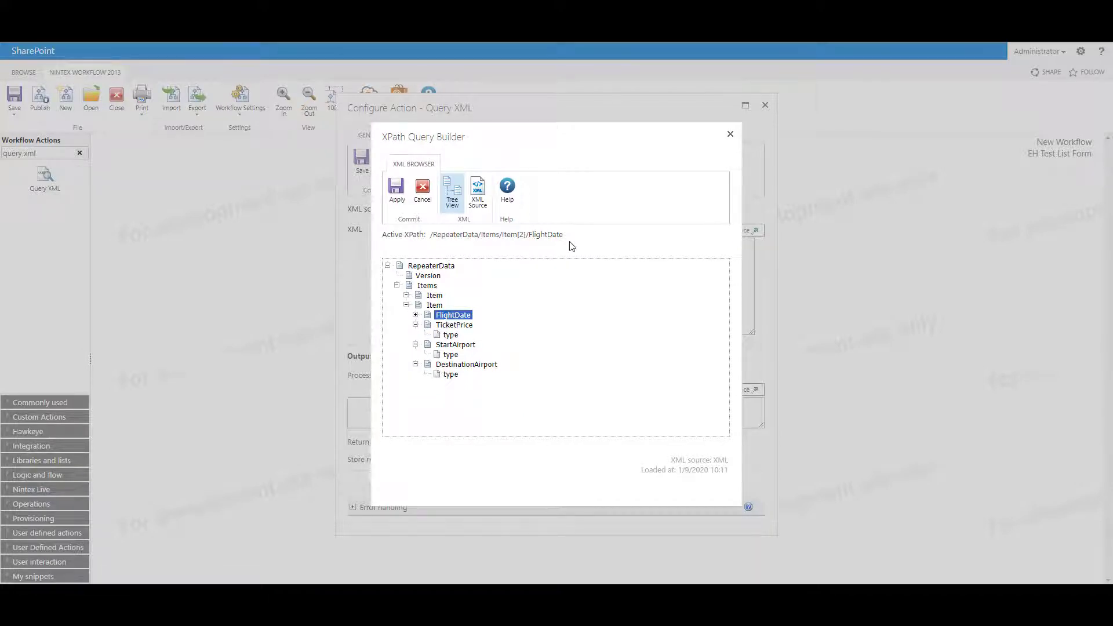
Step: Build and apply an XPath to the second Item's StartAirport for Output 1
click(422, 188)
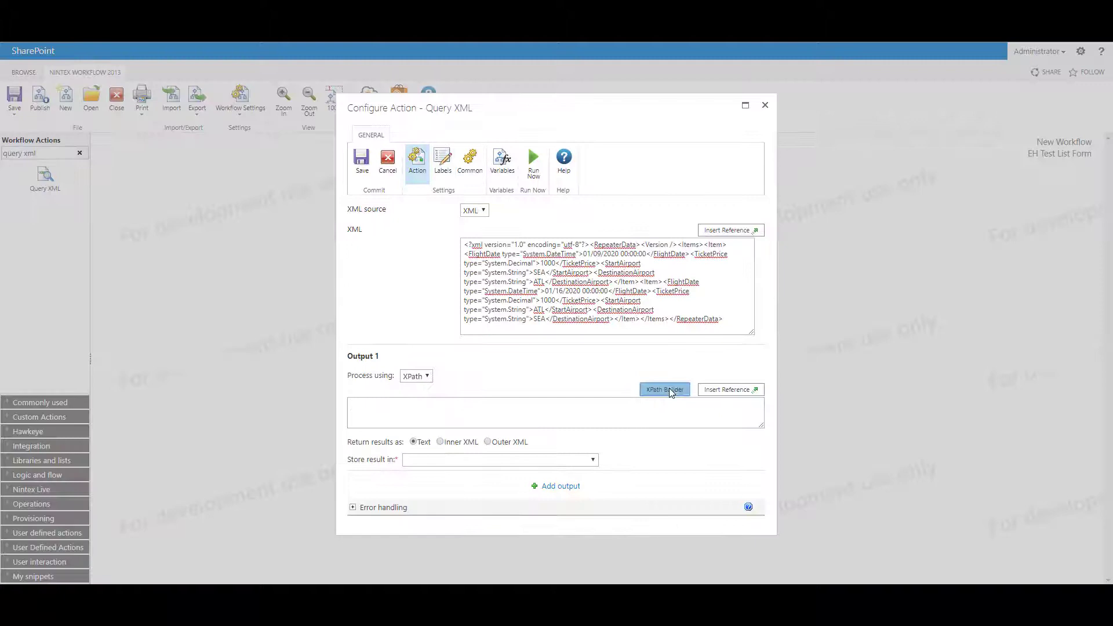
click(667, 388)
click(387, 266)
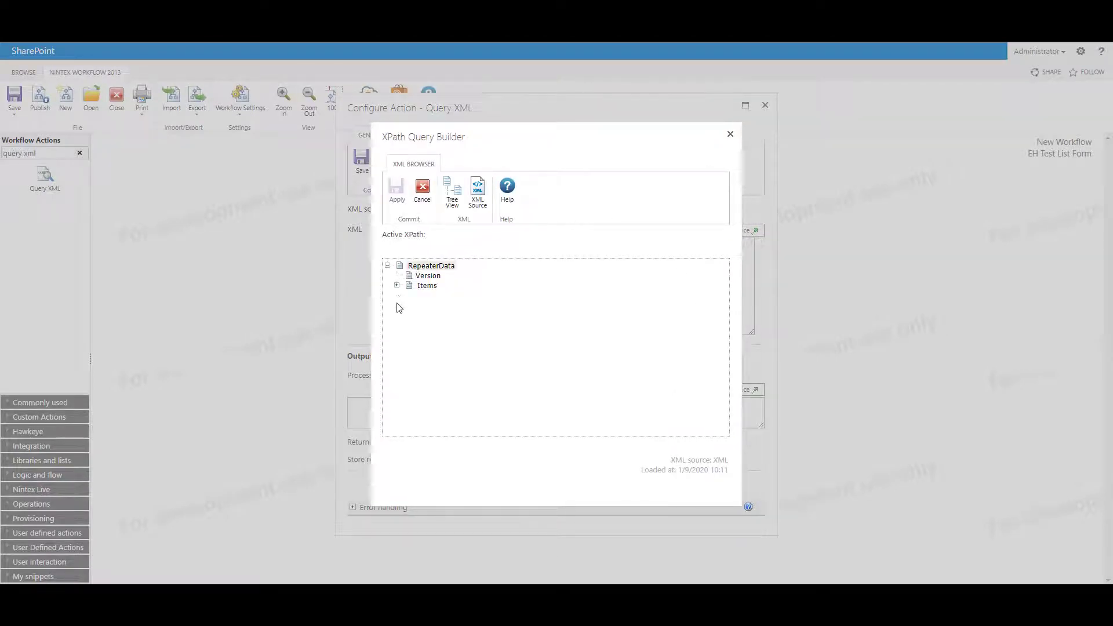
click(397, 285)
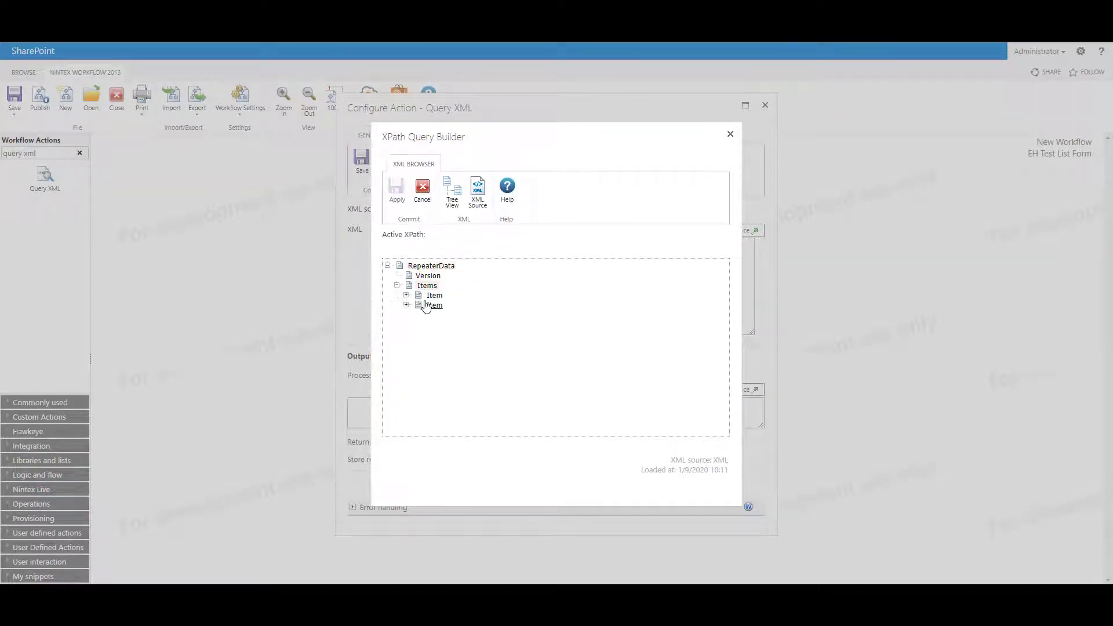
click(406, 305)
click(455, 335)
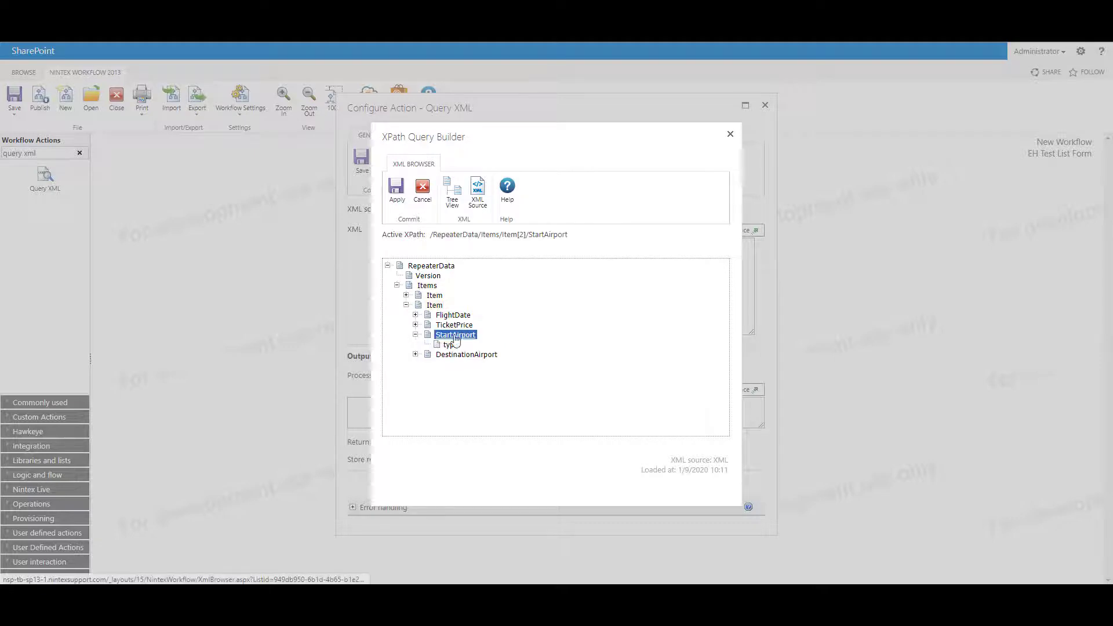
click(396, 189)
Step: Change Output 1's path to /RepeaterData/Items/Item[1]/StartAirport and return results as Text
click(435, 404)
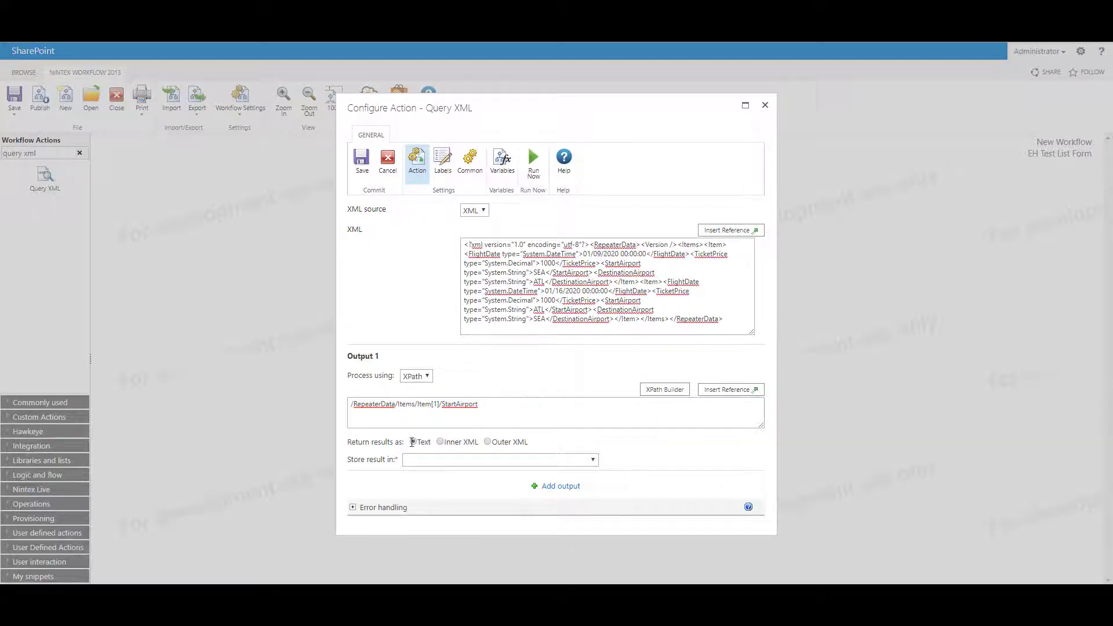
click(592, 459)
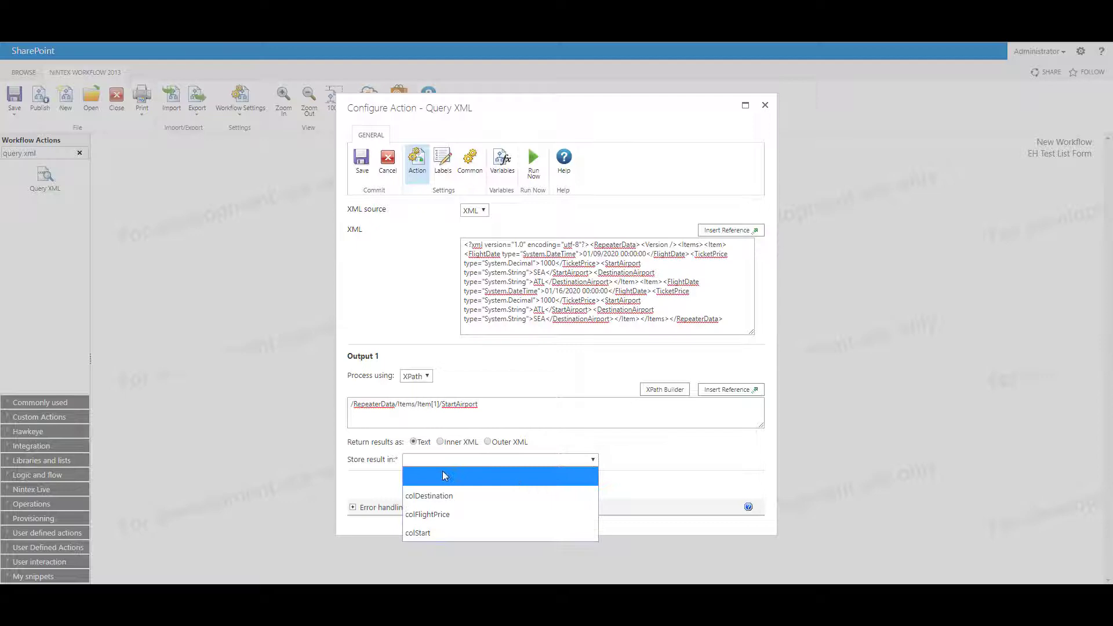
click(601, 443)
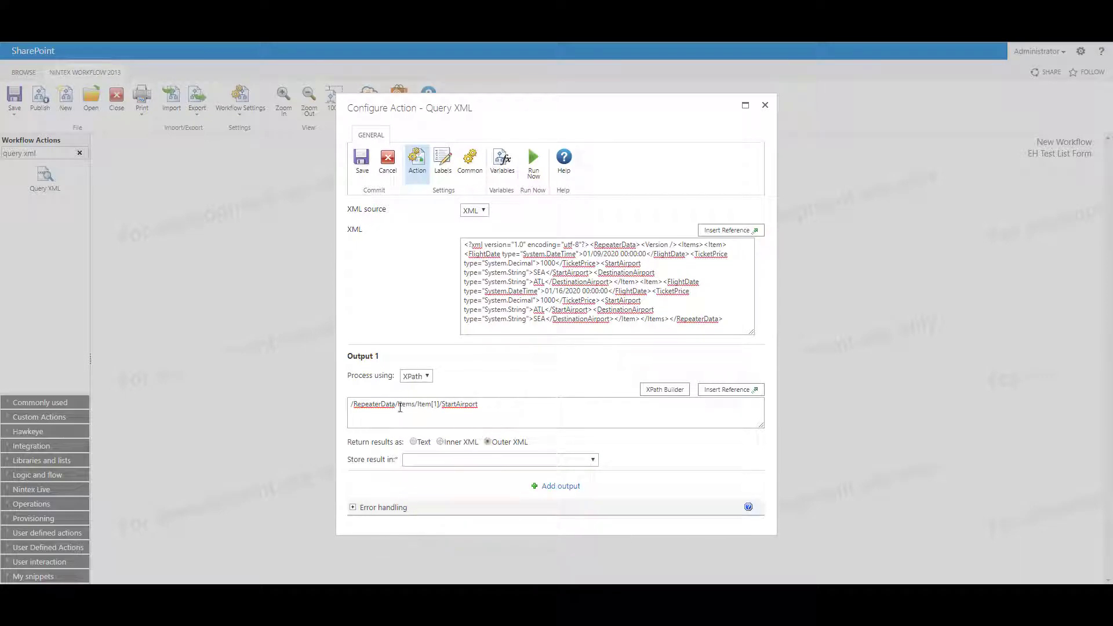
click(415, 442)
Step: Add Output 2 querying /RepeaterData/Items/Item[1]/DestinationAirport
click(573, 489)
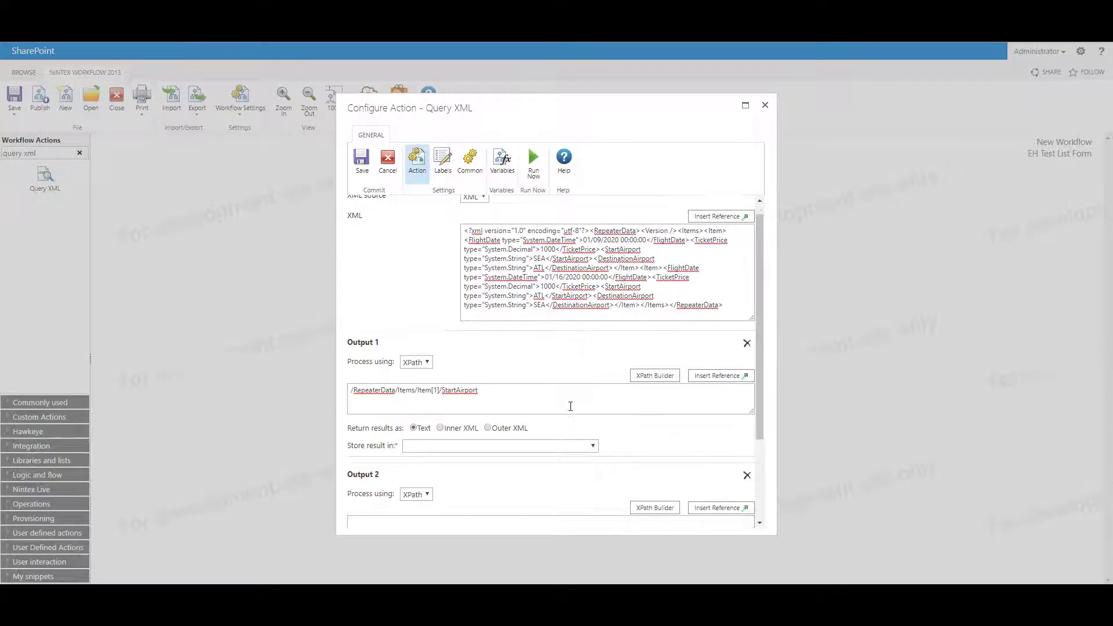
scroll(571, 406, down, 2)
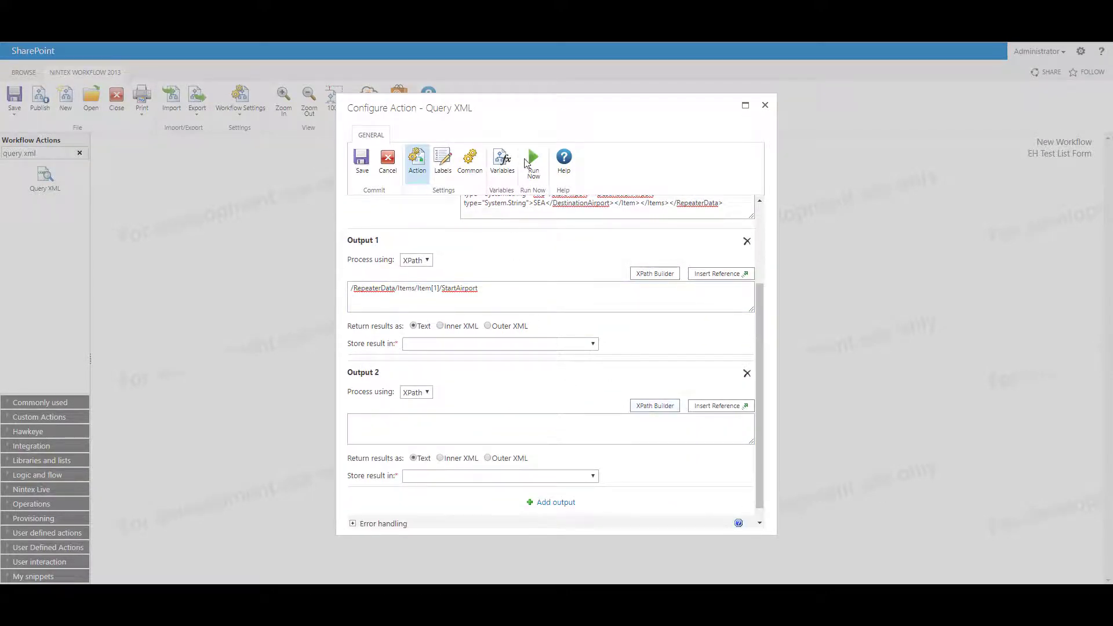
click(642, 416)
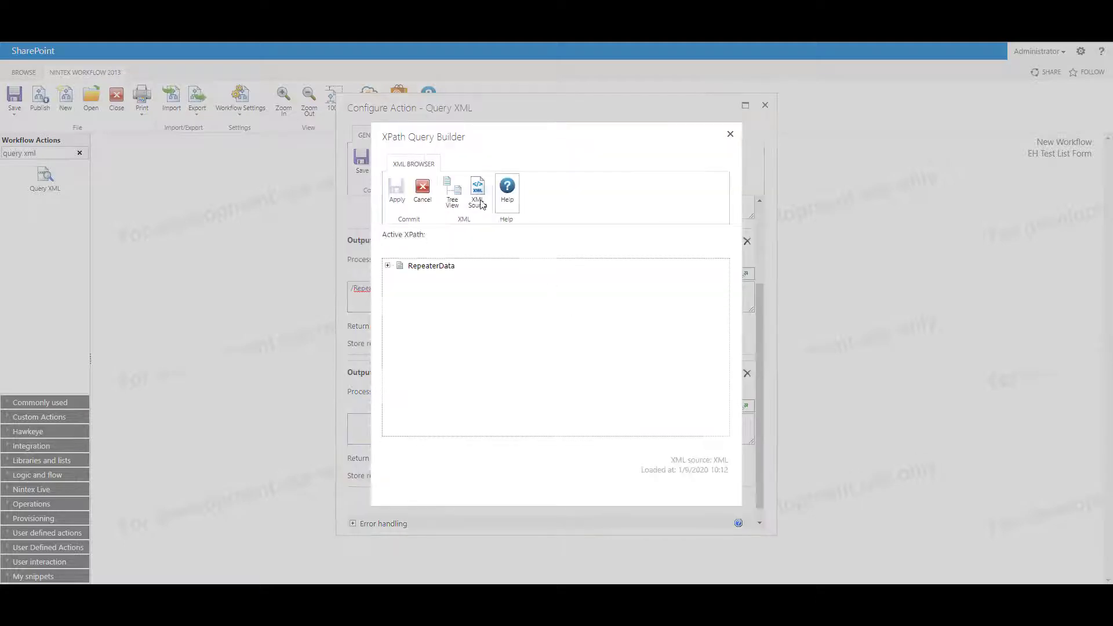
click(387, 266)
click(396, 285)
click(406, 304)
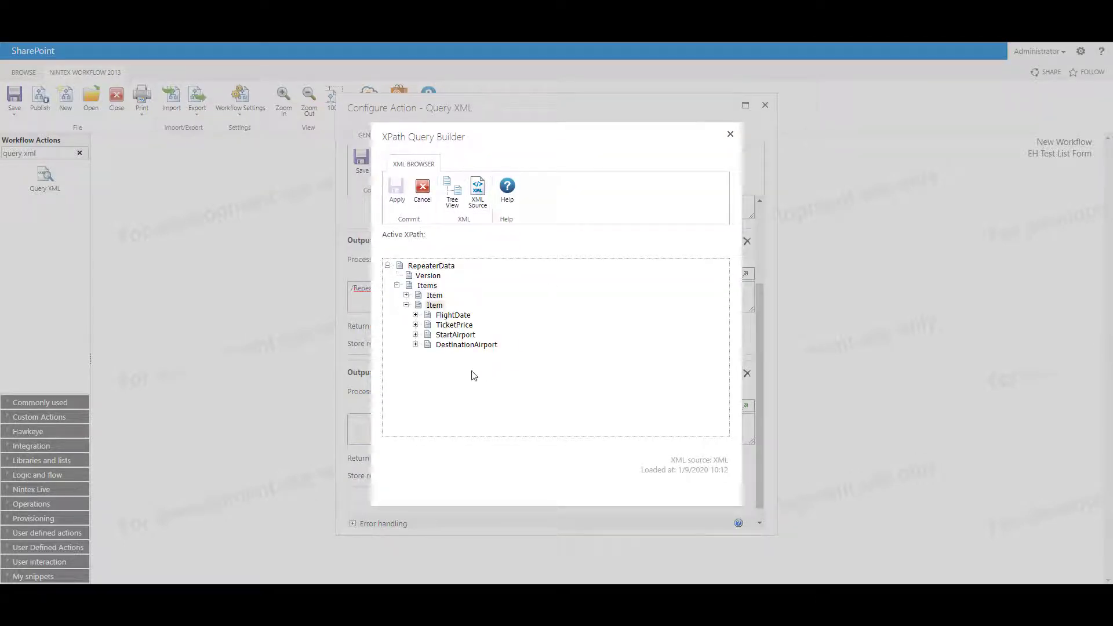
double_click(466, 344)
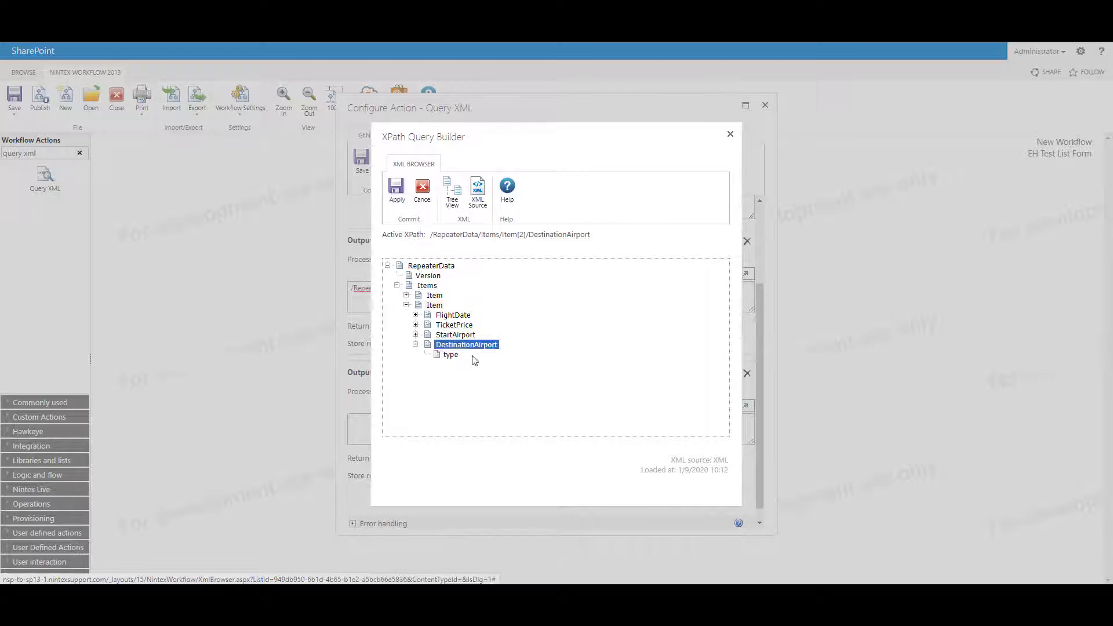
click(397, 188)
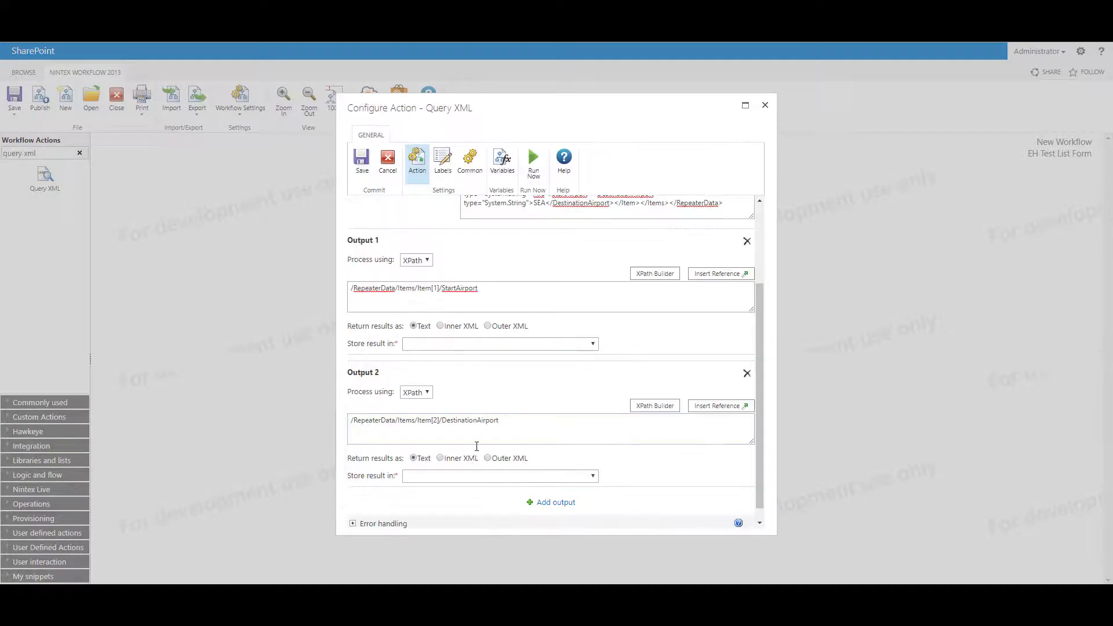
double_click(436, 419)
Step: Add Output 3 querying /RepeaterData/Items/Item[1]/FlightDate
scroll(666, 464, down, 1)
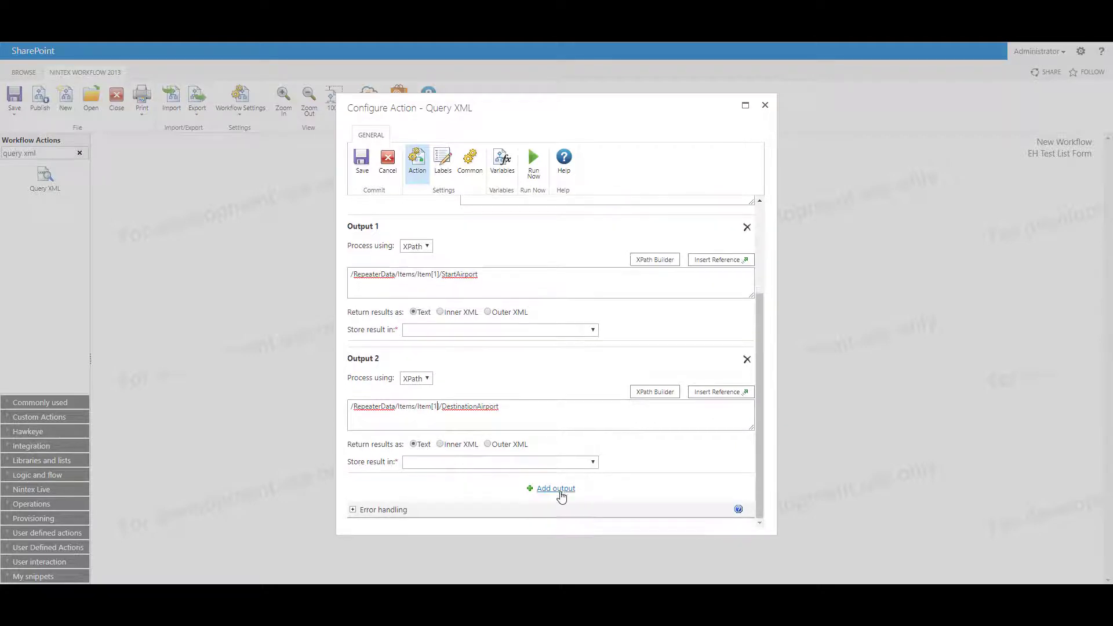
click(559, 490)
scroll(494, 470, down, 2)
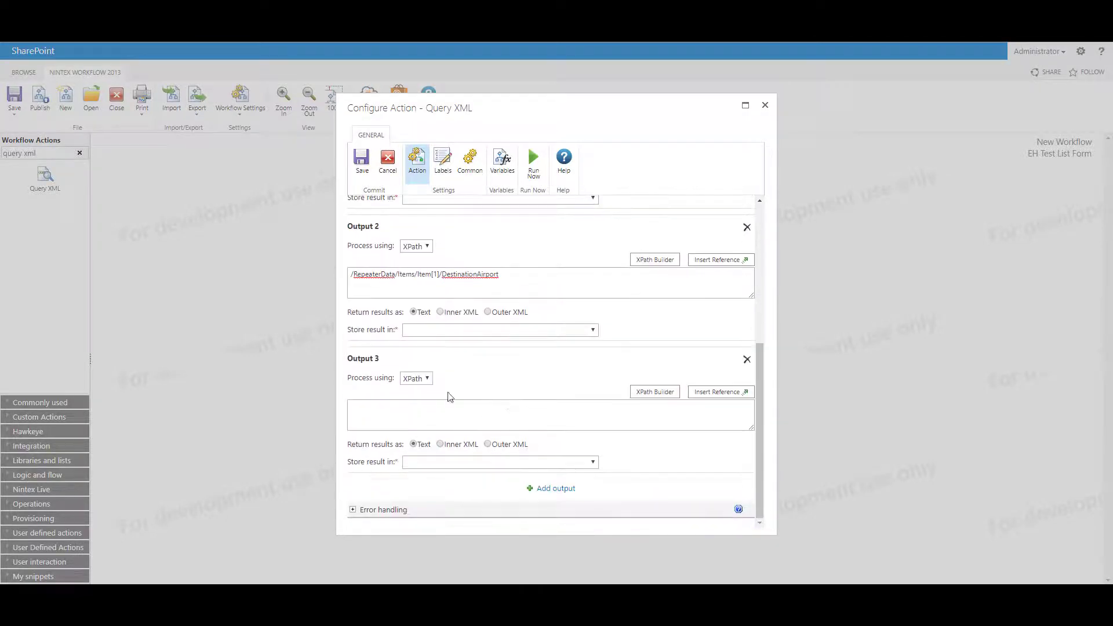
click(643, 394)
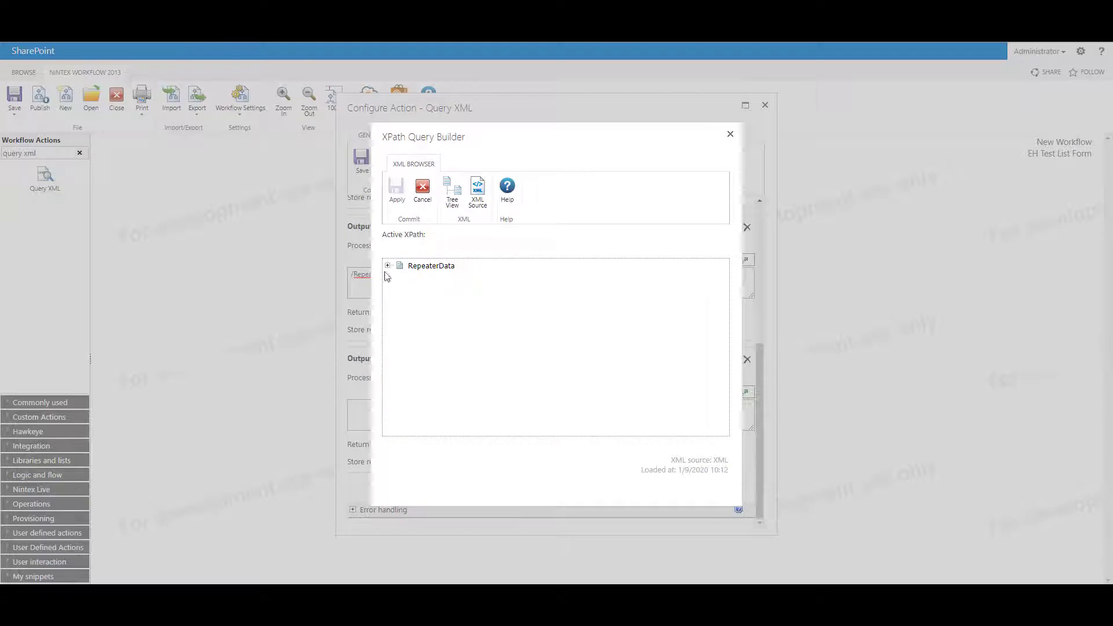
click(387, 265)
click(396, 285)
click(406, 305)
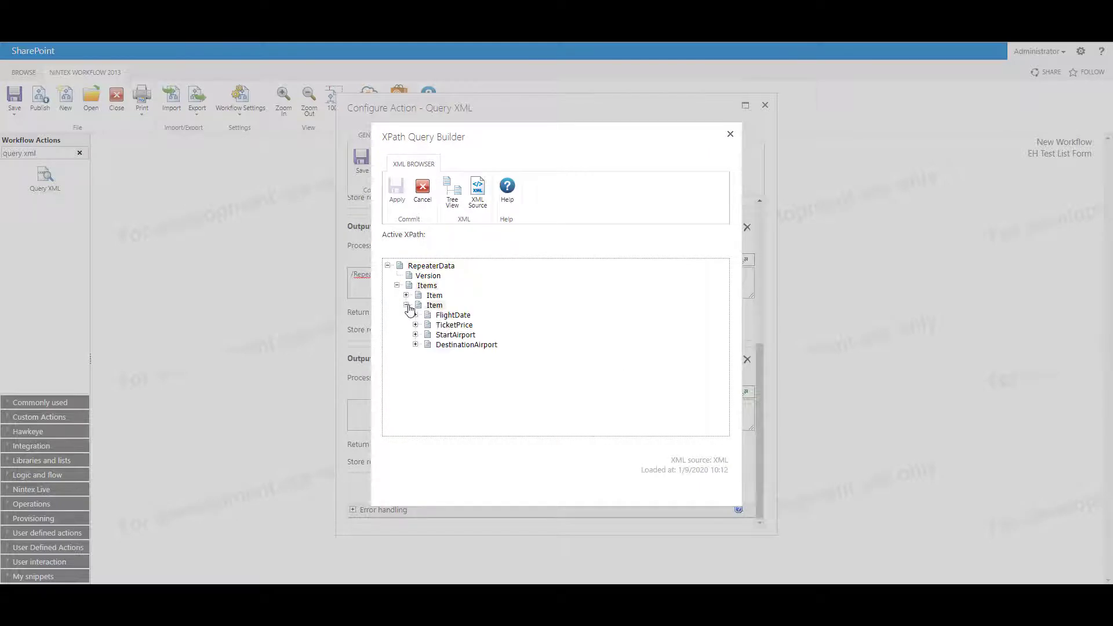
click(453, 315)
click(397, 188)
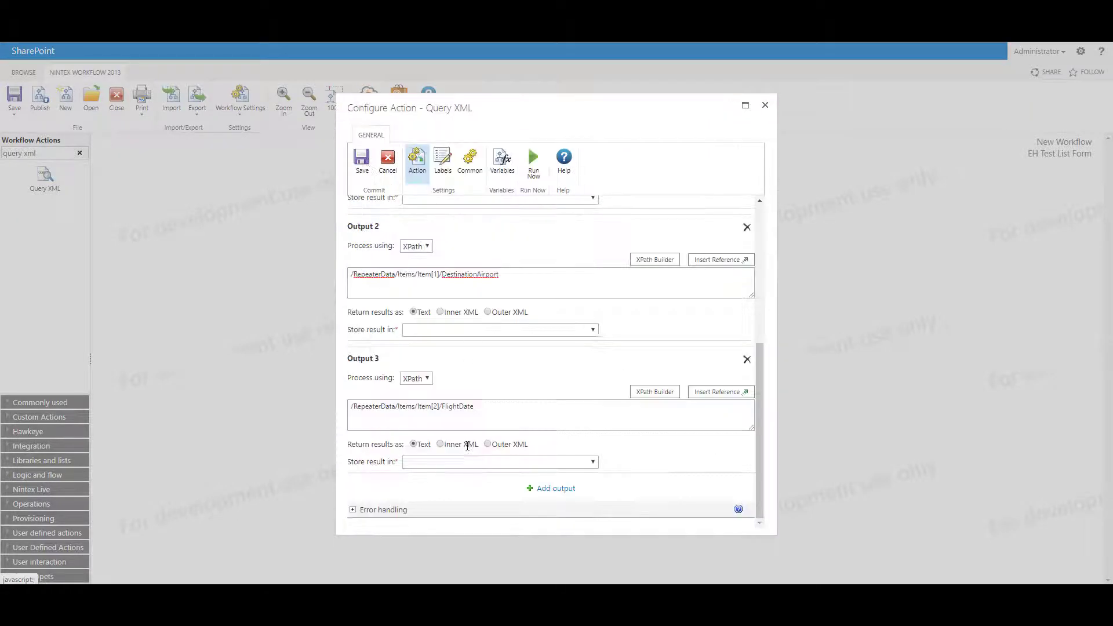
click(434, 406)
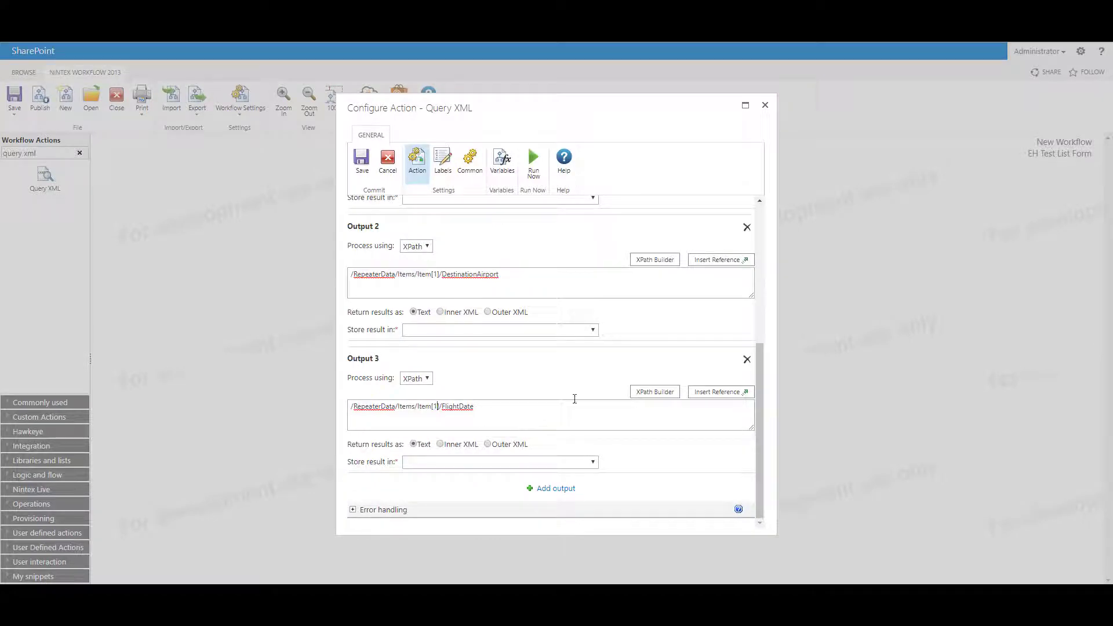
Step: Run a test of the Query XML action and confirm results SEA, ATL and 01/09/2020 00:00:00
click(542, 164)
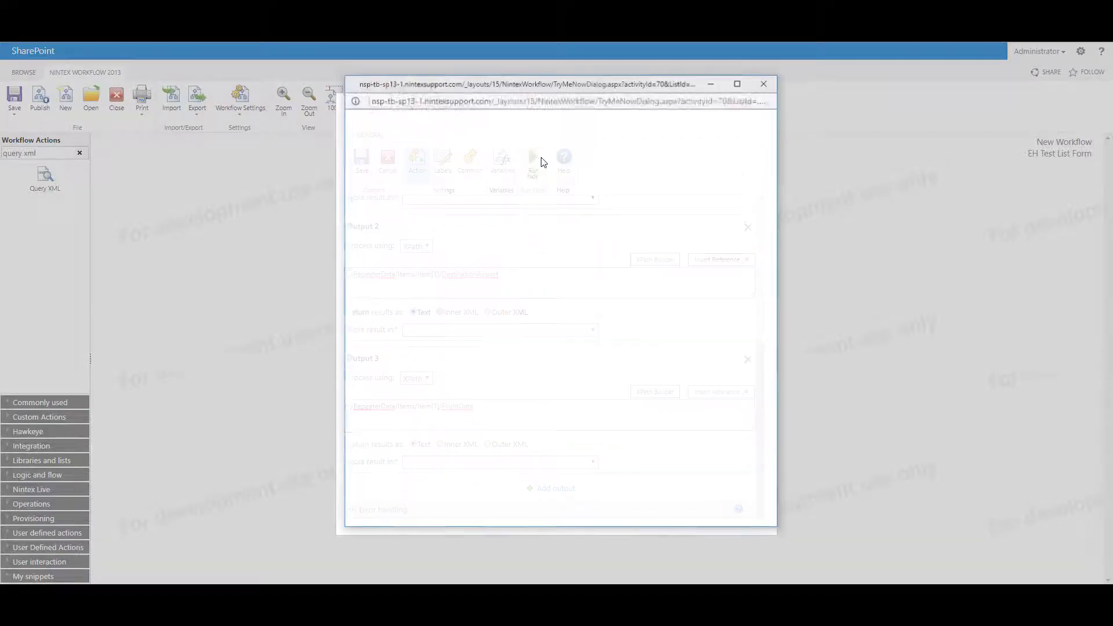
click(538, 282)
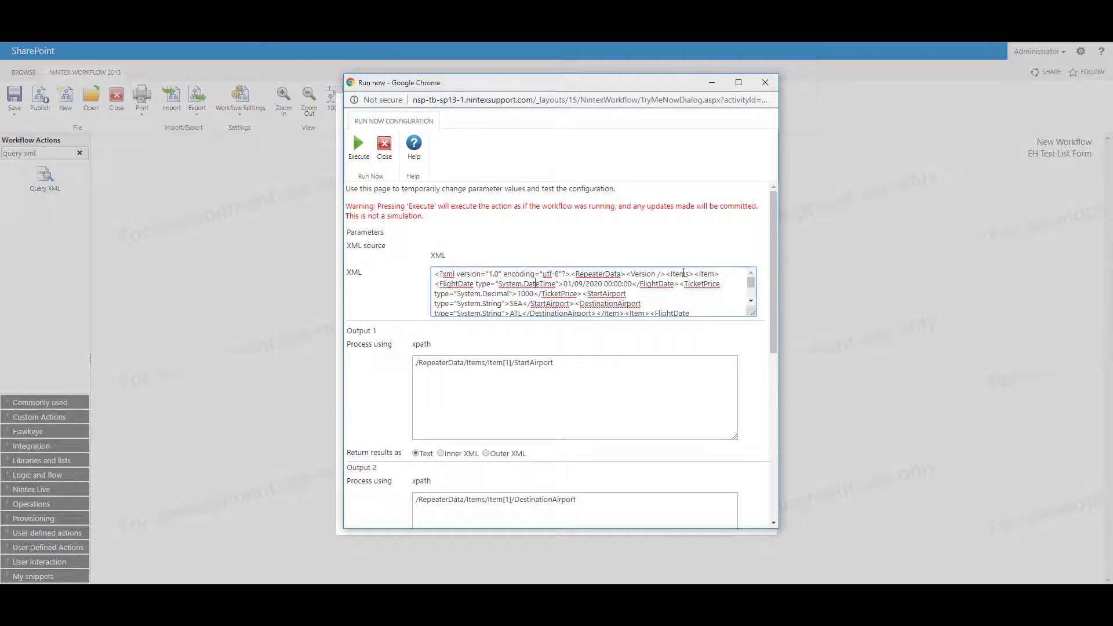
drag(752, 313, 758, 358)
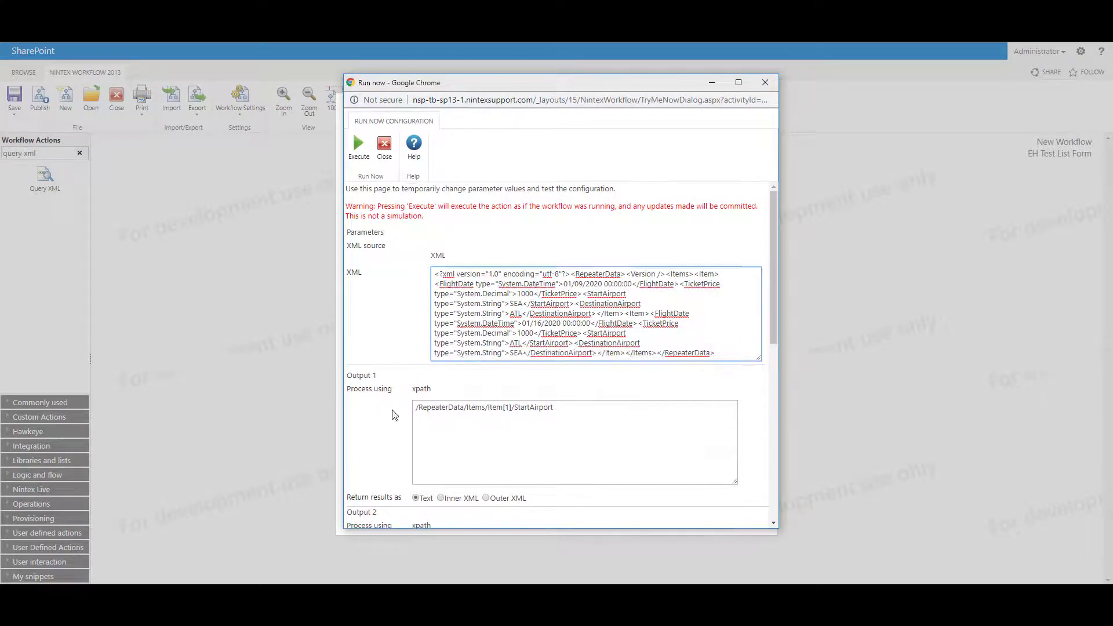
scroll(594, 425, down, 4)
scroll(502, 314, down, 1)
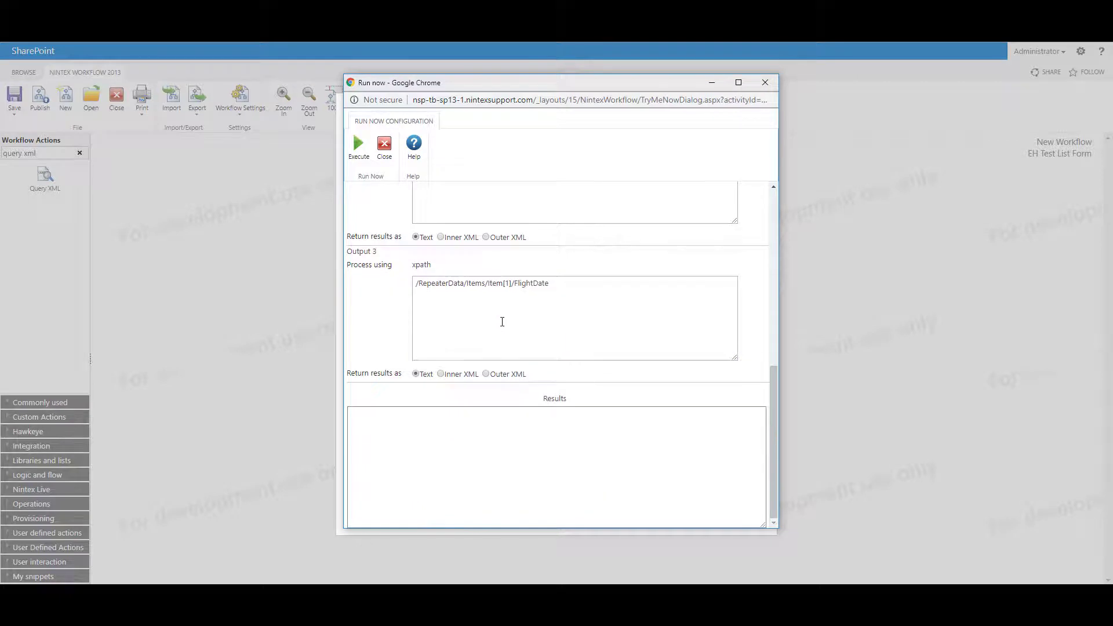
scroll(501, 315, up, 4)
click(359, 146)
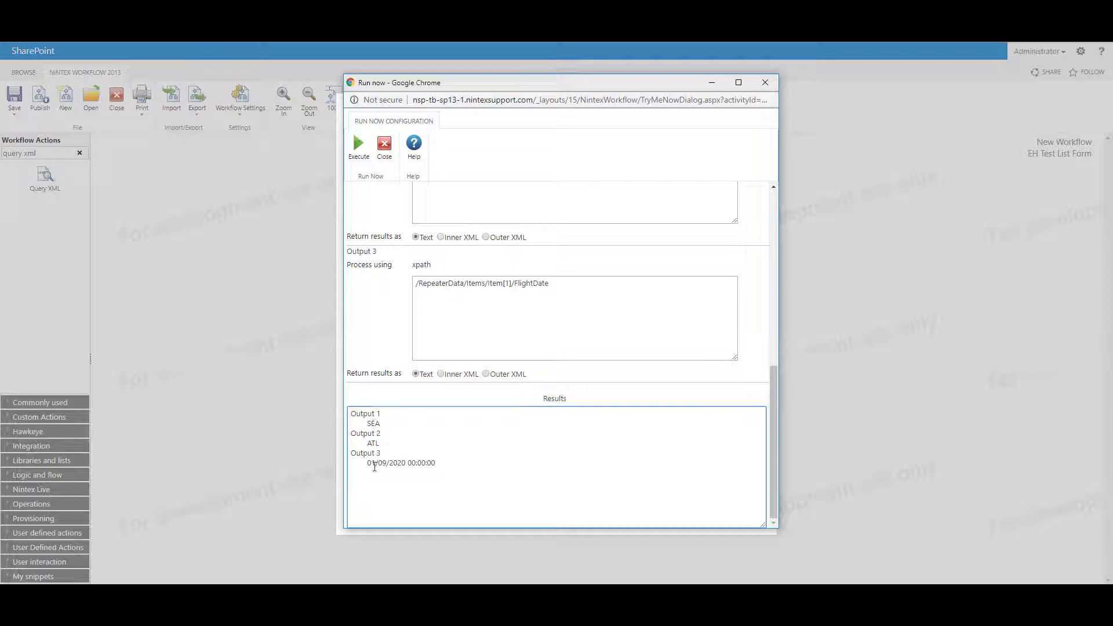
drag(369, 463, 406, 464)
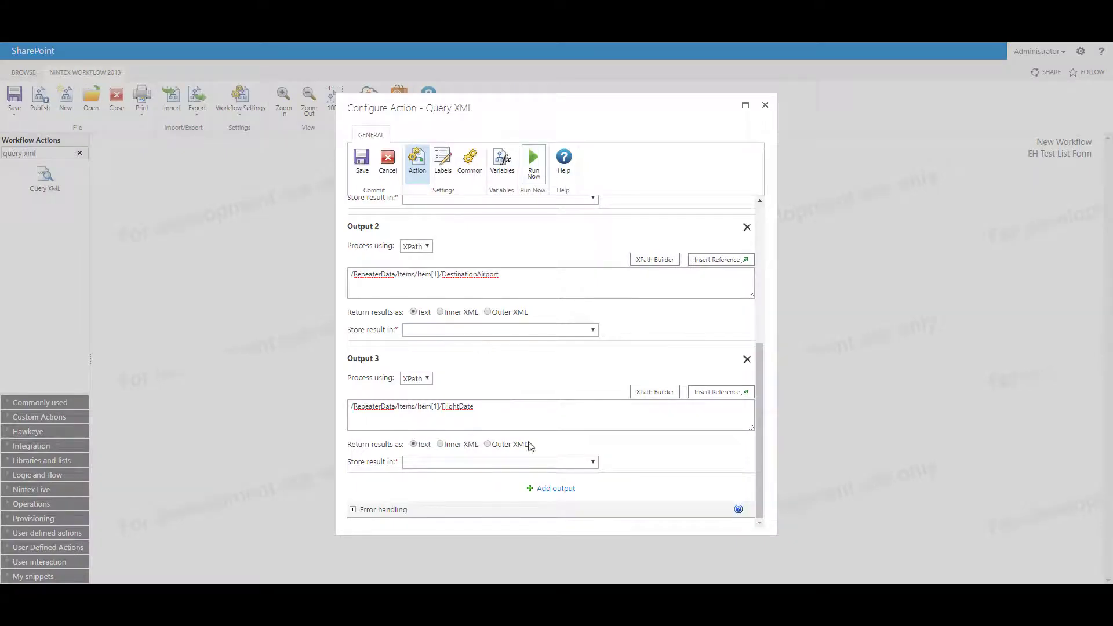
Step: Run the test as text, then rerun with all three outputs returning Inner XML
click(534, 163)
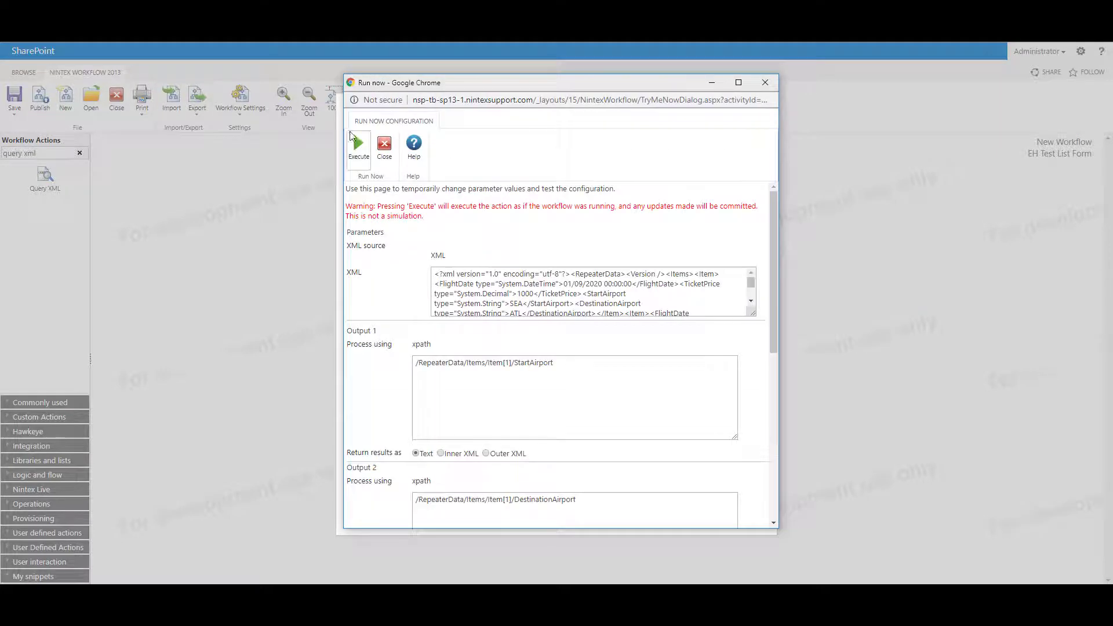
click(359, 147)
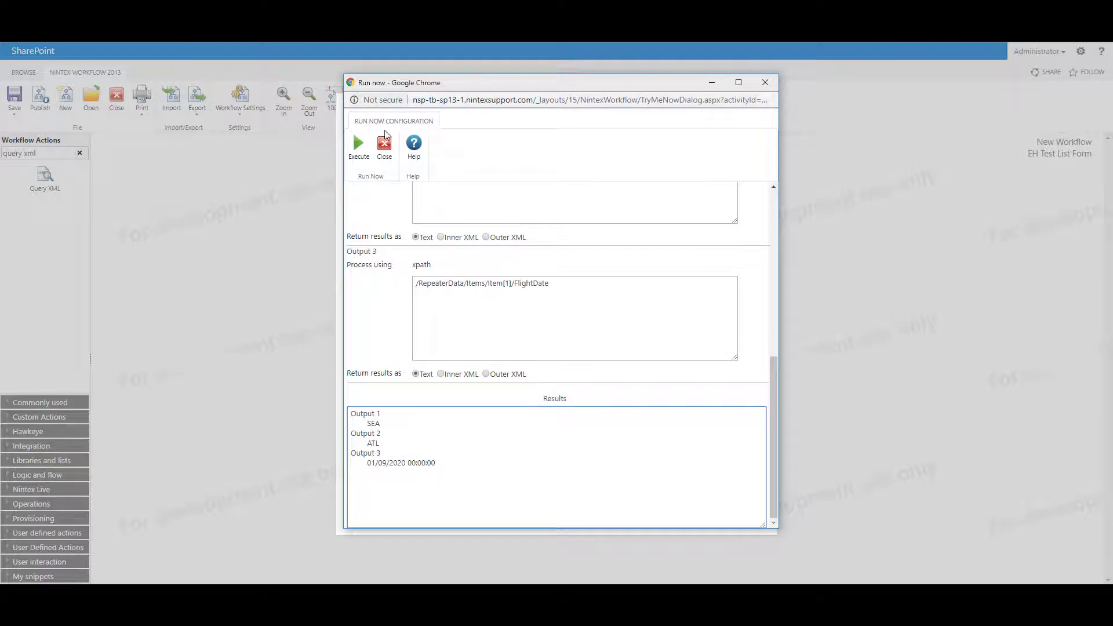
click(440, 237)
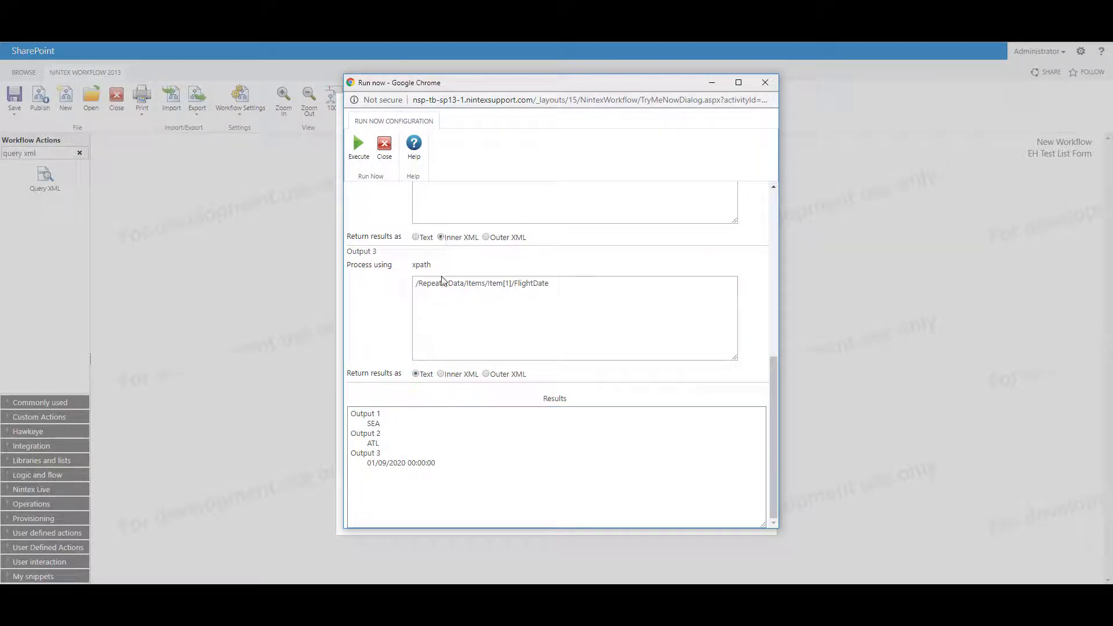
click(441, 375)
scroll(463, 324, up, 5)
click(440, 390)
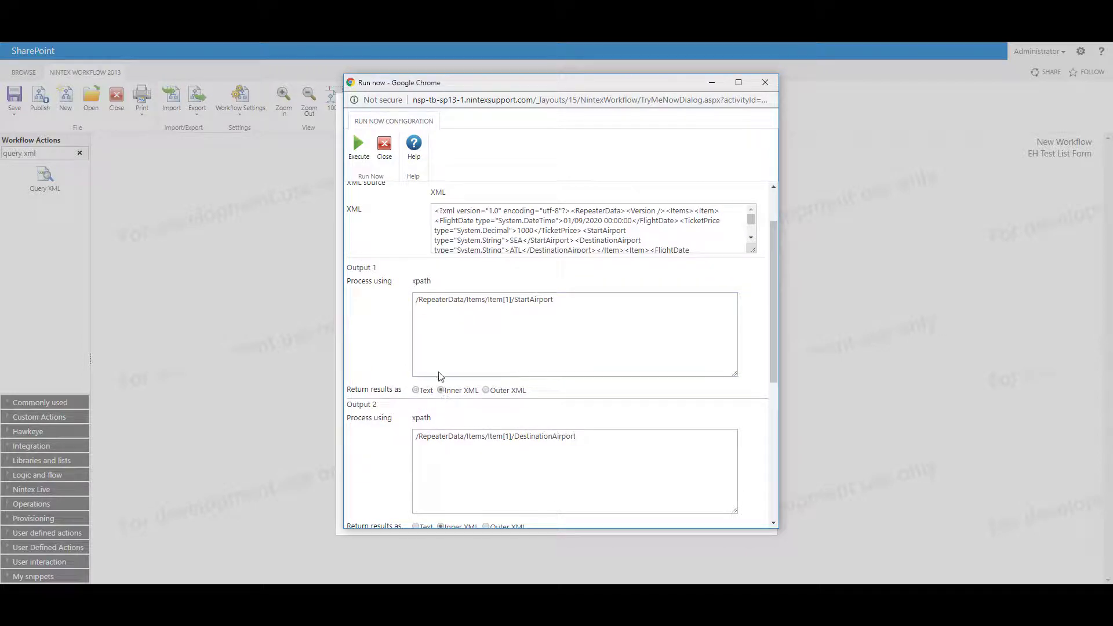
click(357, 145)
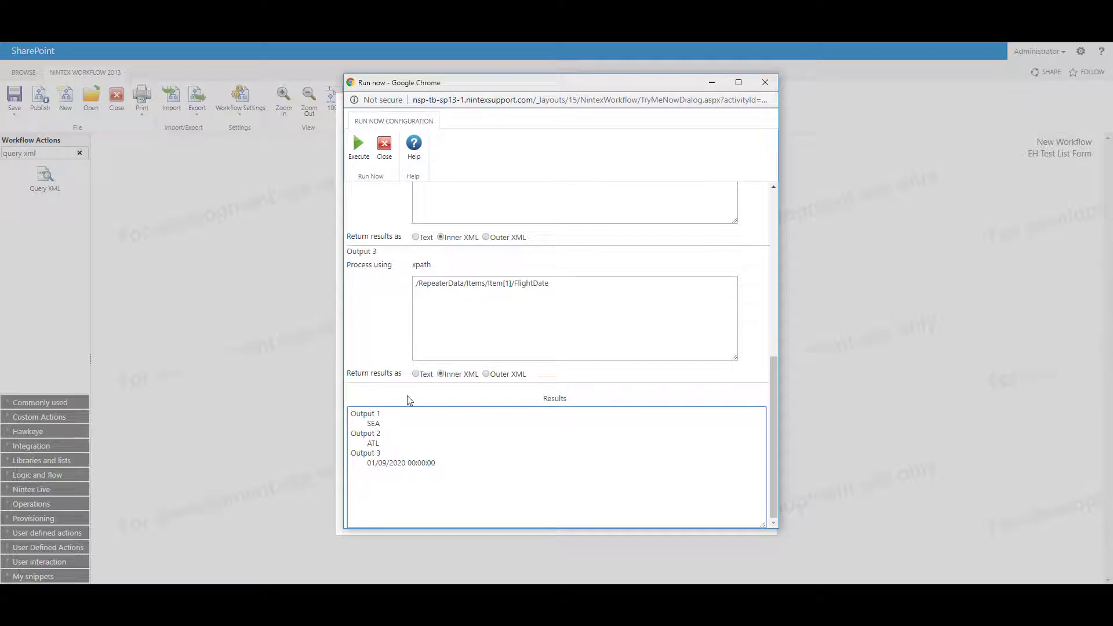
Step: Rerun with Output 3 as Outer XML, inspect the result elements, then set Output 3 back to Text
click(487, 374)
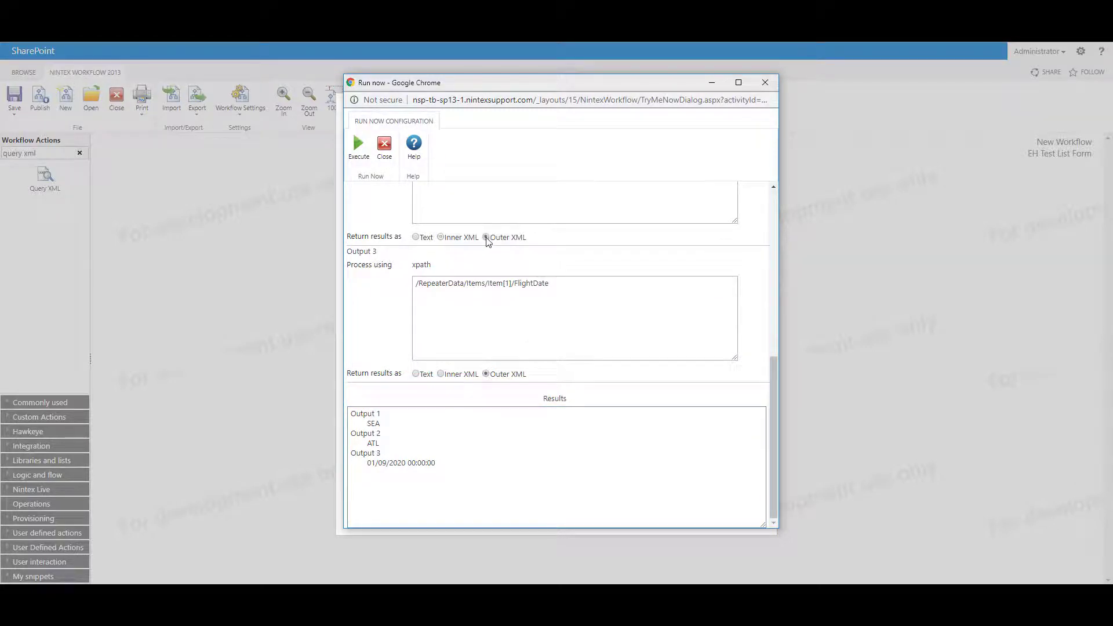
scroll(497, 255, up, 4)
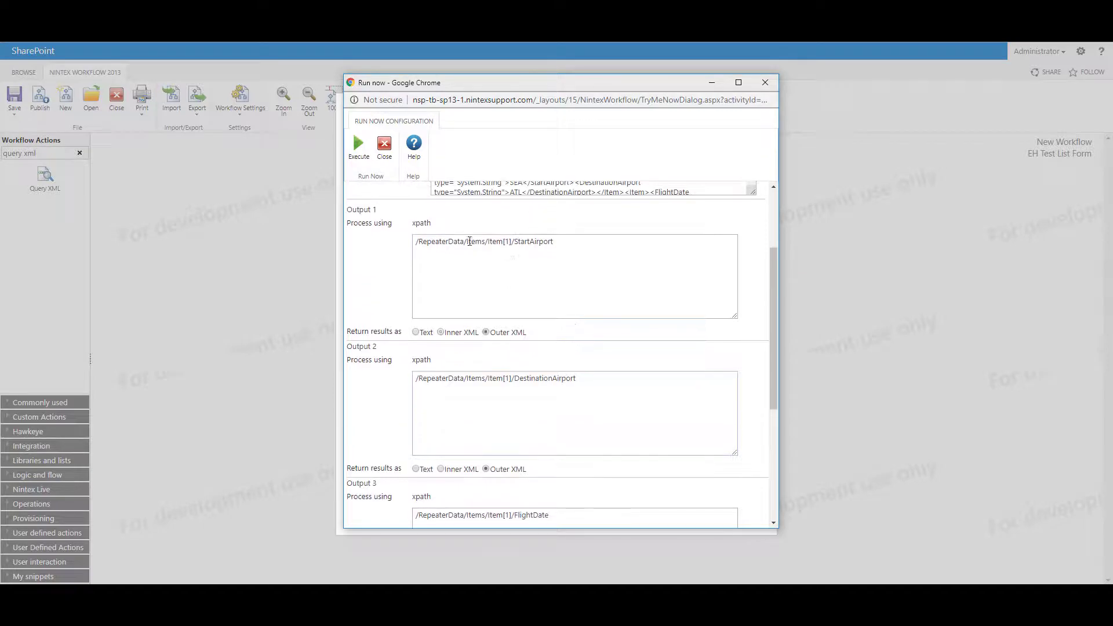
click(358, 146)
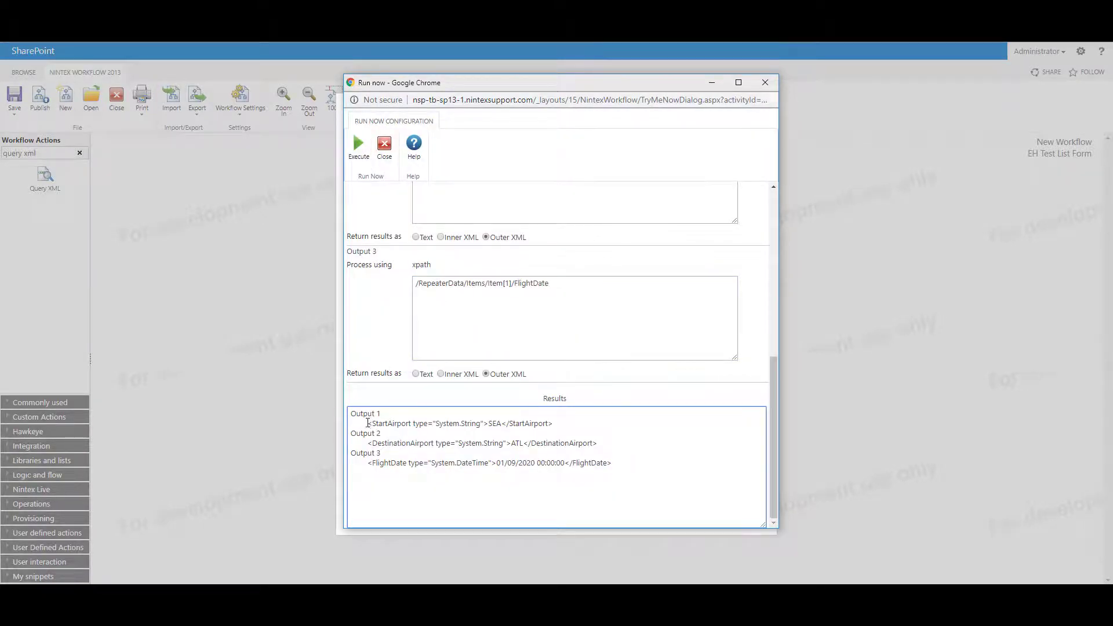
drag(367, 423, 367, 446)
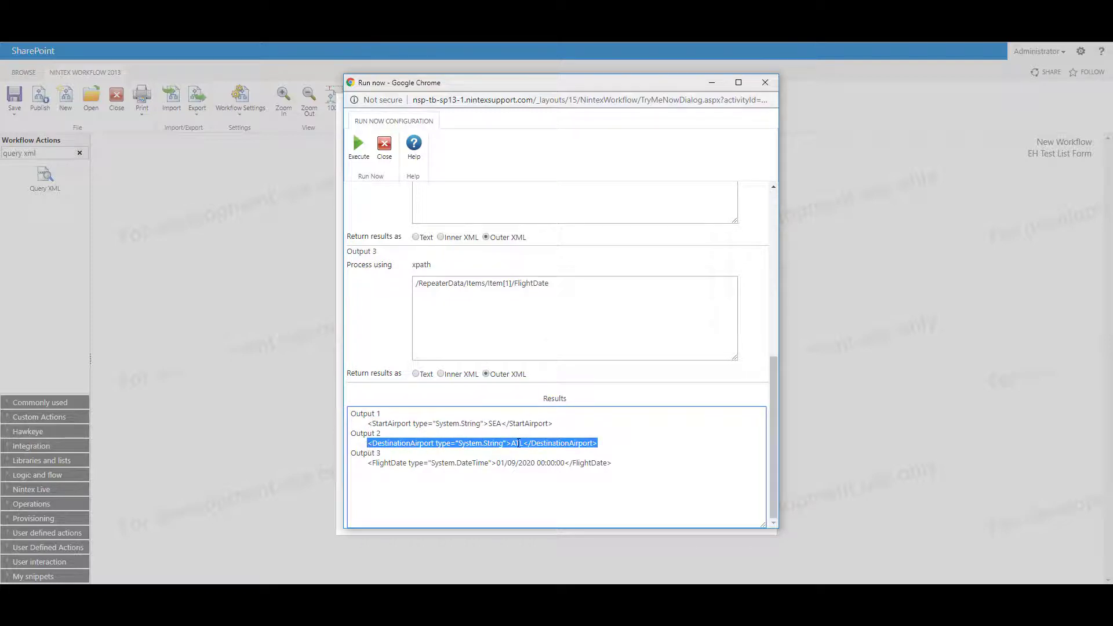
click(605, 472)
drag(617, 462, 373, 465)
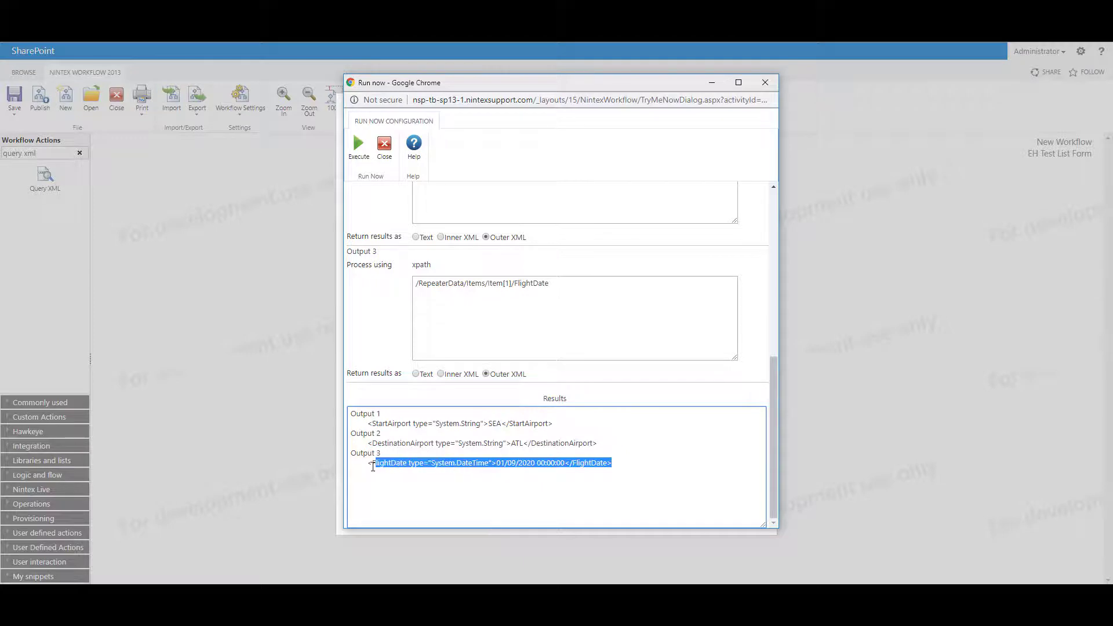
click(499, 462)
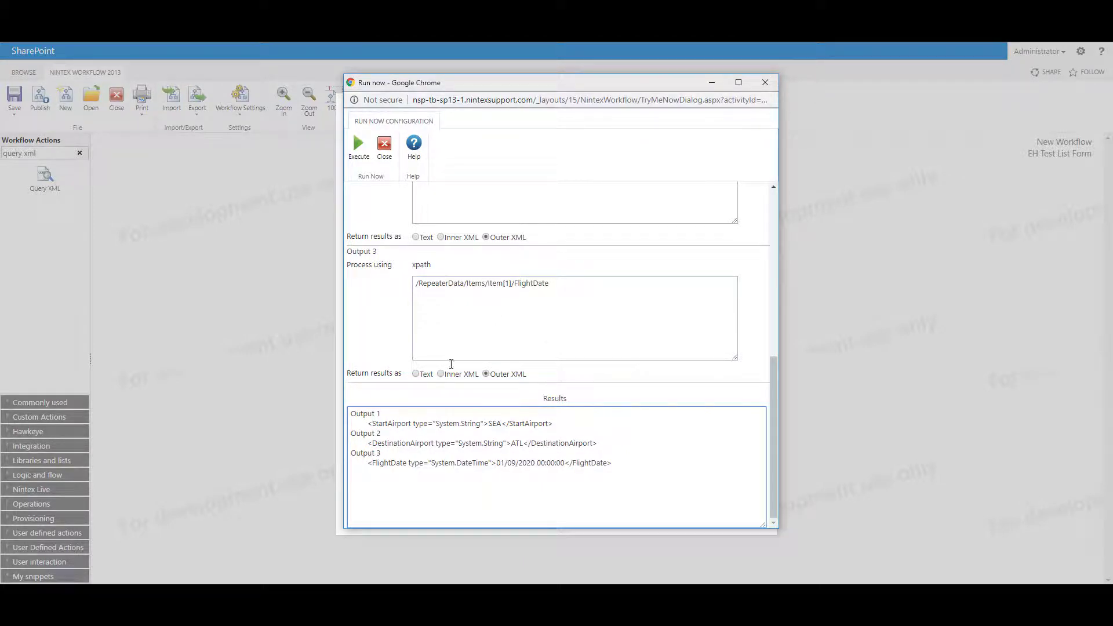
click(414, 375)
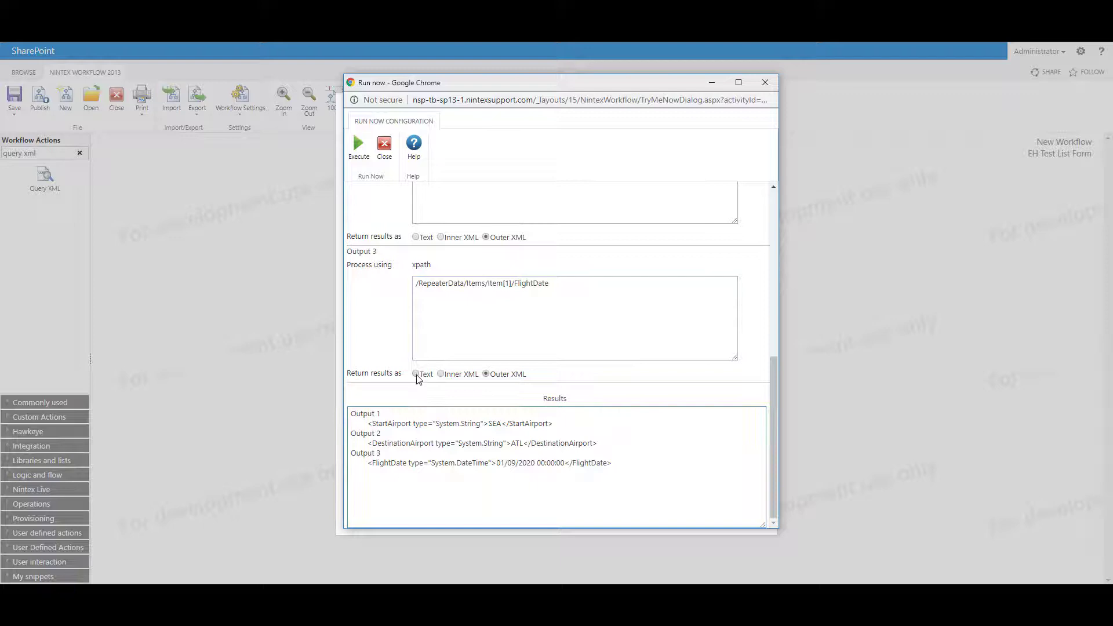
Step: Return Output 2 as Text and change its XPath index to Item[2]
click(417, 238)
scroll(416, 279, up, 3)
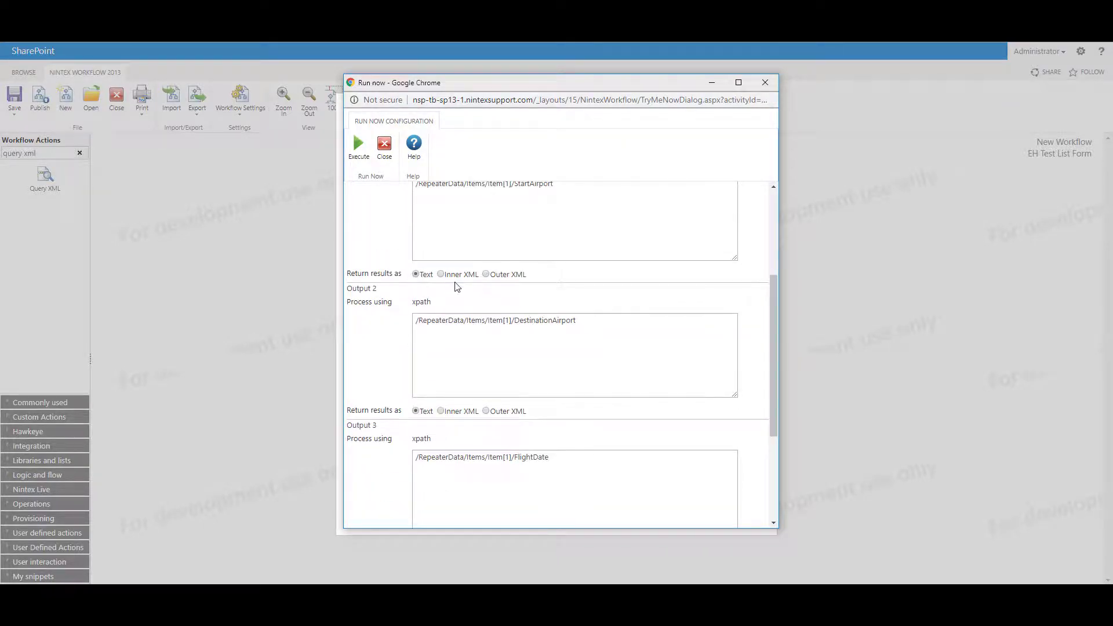
scroll(452, 290, up, 3)
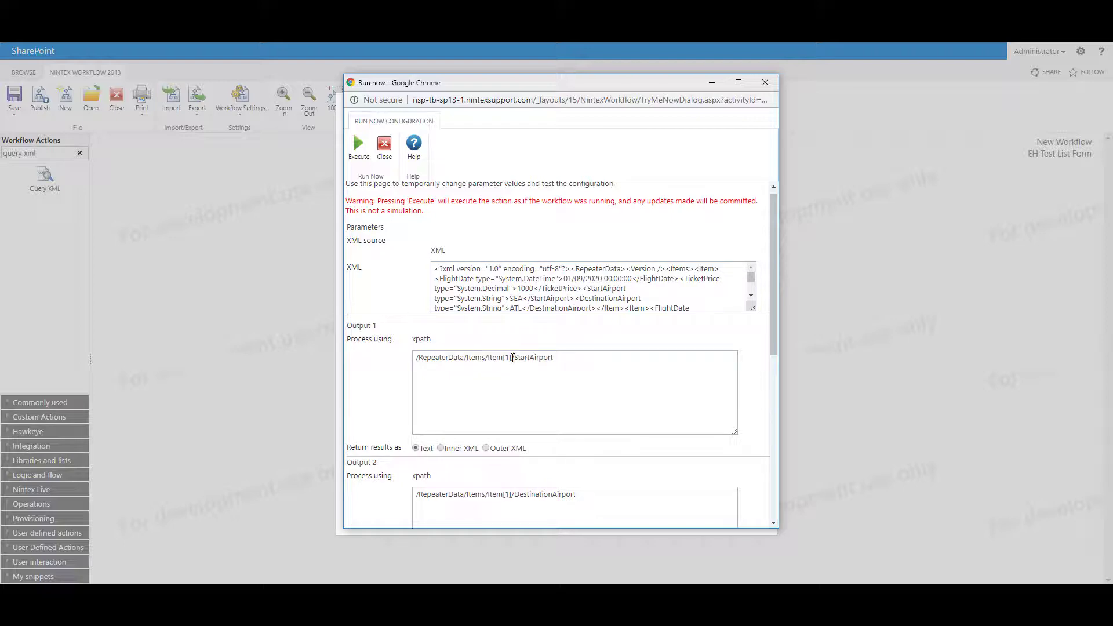
click(506, 357)
click(507, 494)
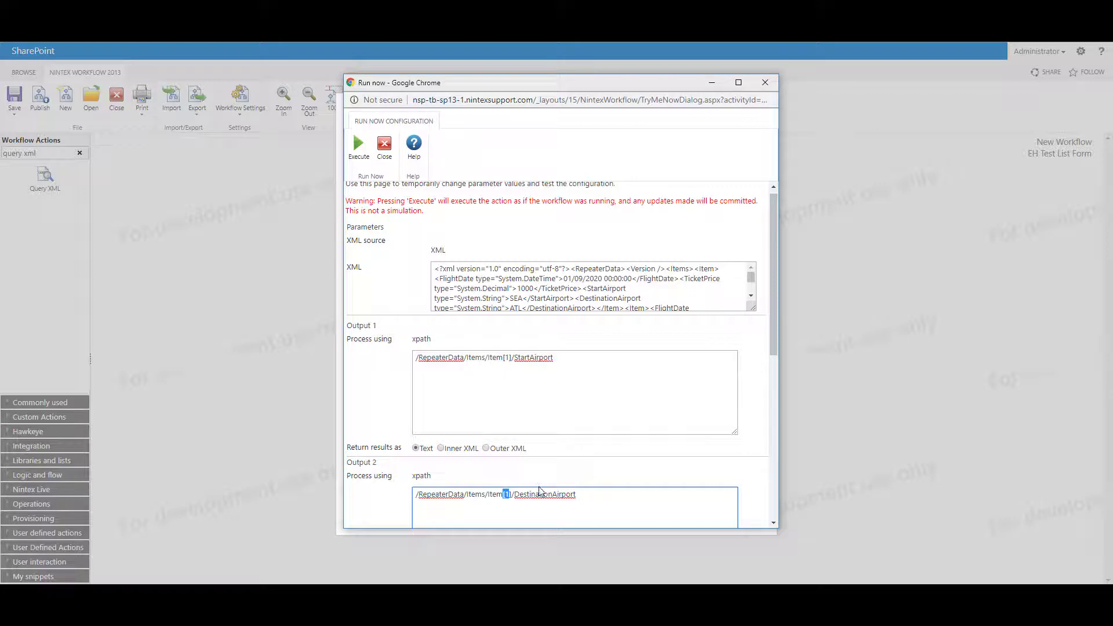
key(Left)
text(2)
Step: Point Output 3 and Output 1 XPaths at Item[2] and rerun, getting ATL, SEA and 01/16/2020
scroll(539, 489, down, 3)
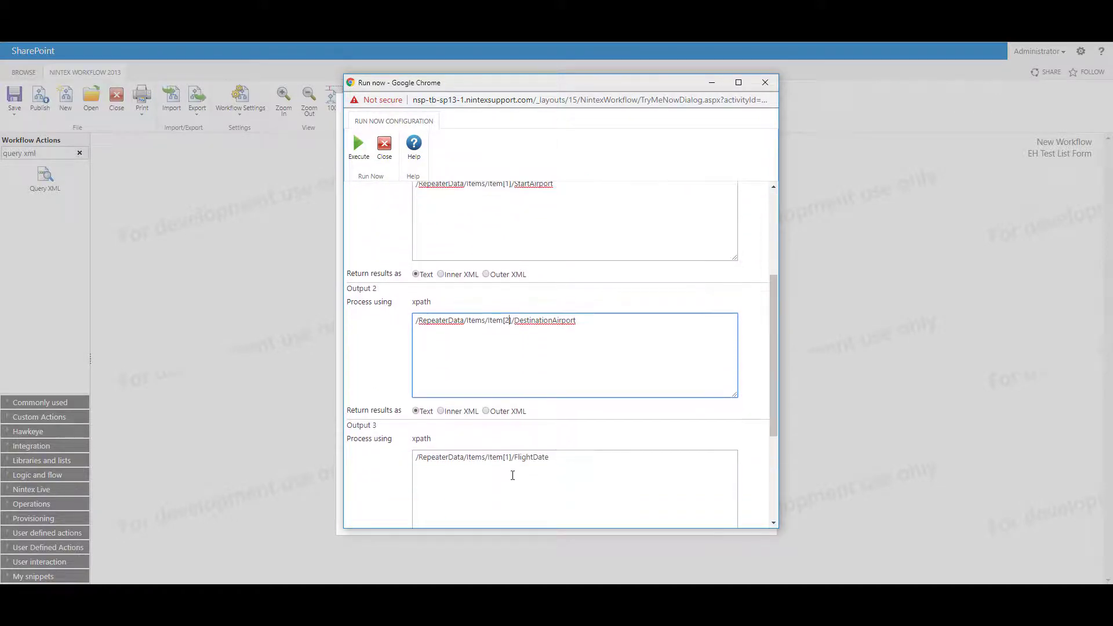
double_click(508, 457)
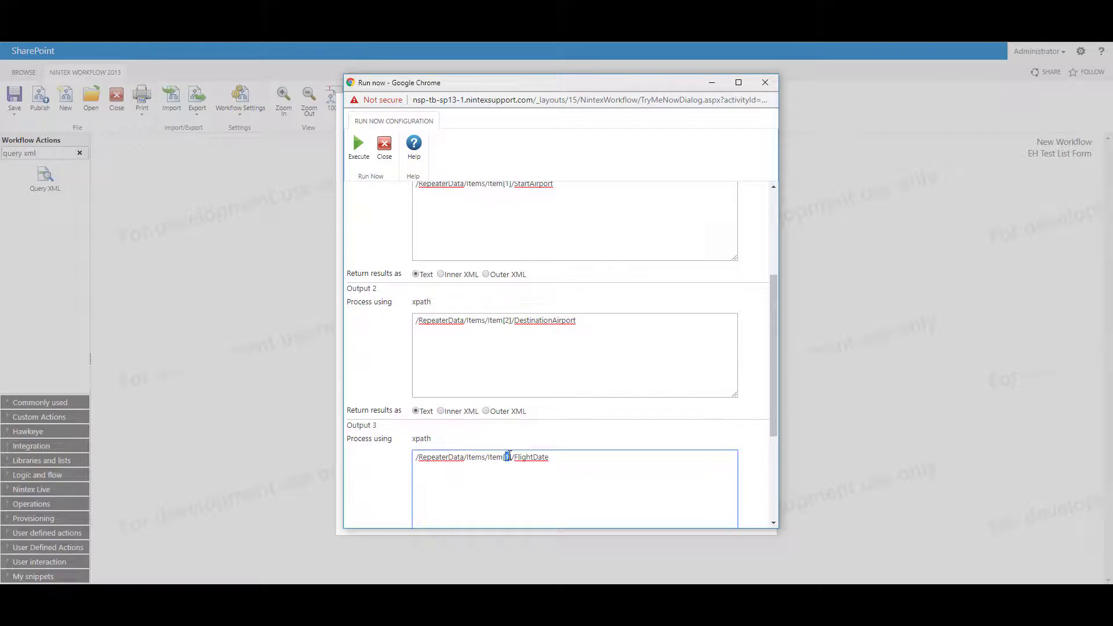
text(3)
scroll(514, 391, up, 3)
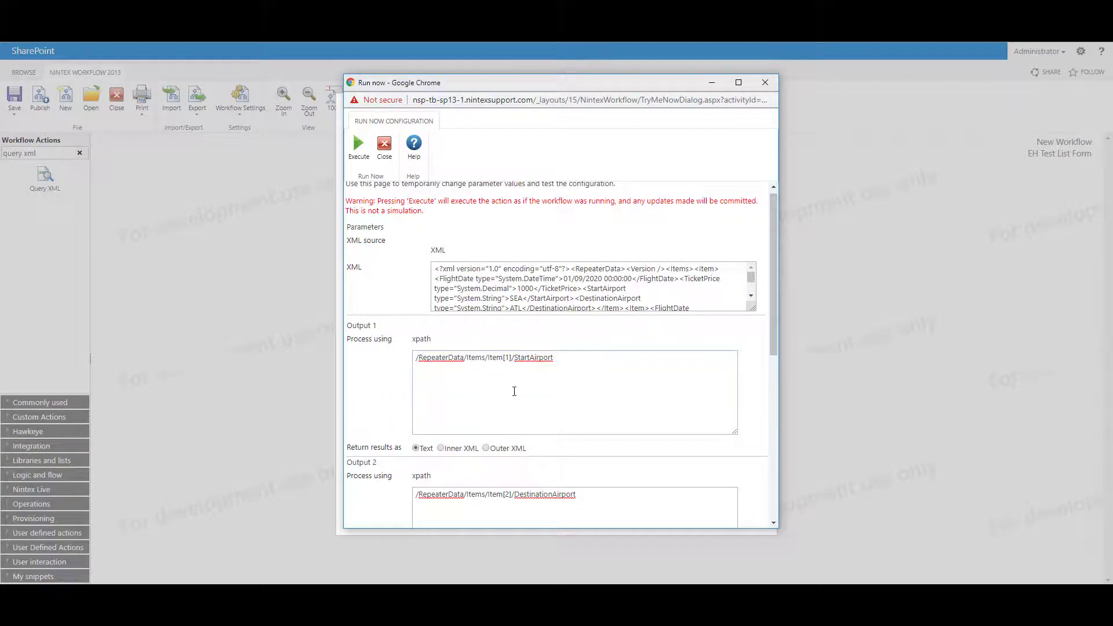
double_click(507, 352)
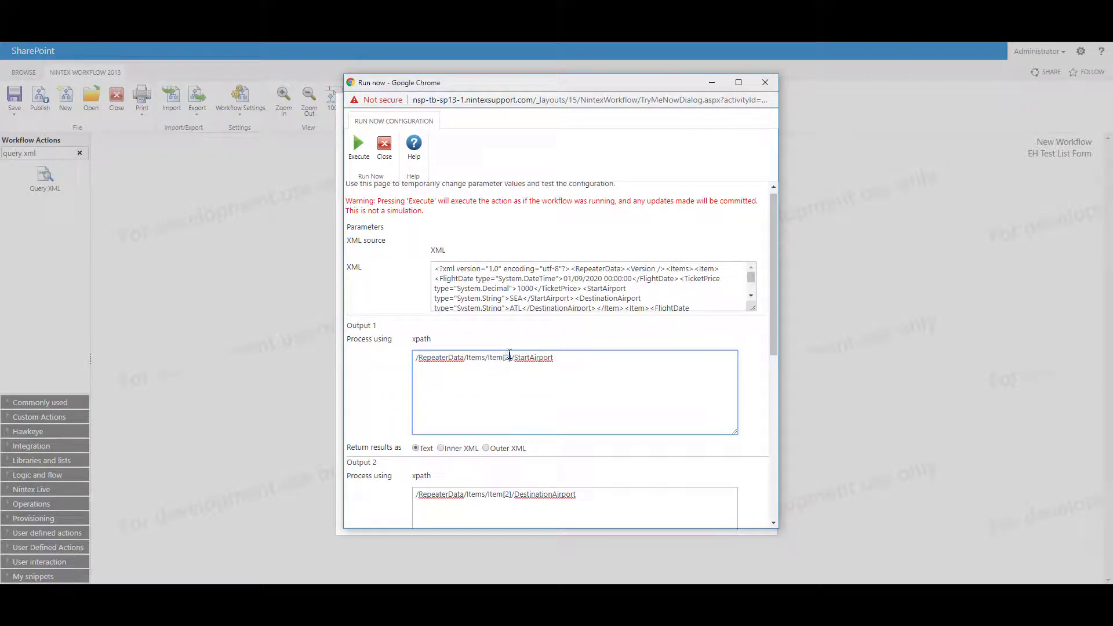
text(2)
click(358, 148)
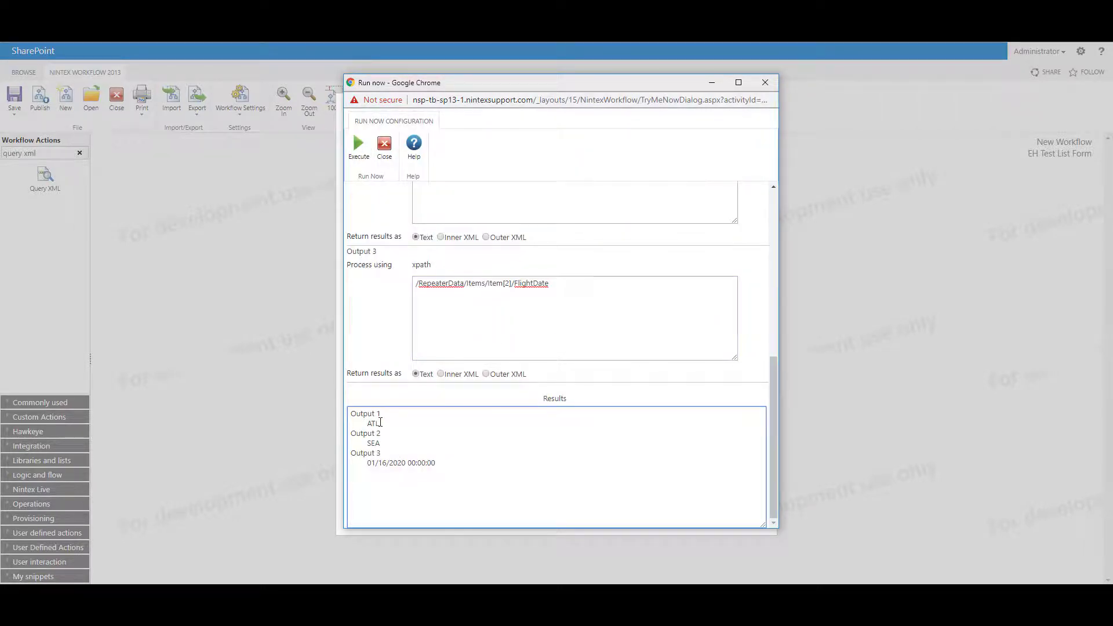
Step: Return to the Query XML settings and clear the old sample XML from the source box
click(383, 150)
scroll(521, 321, up, 3)
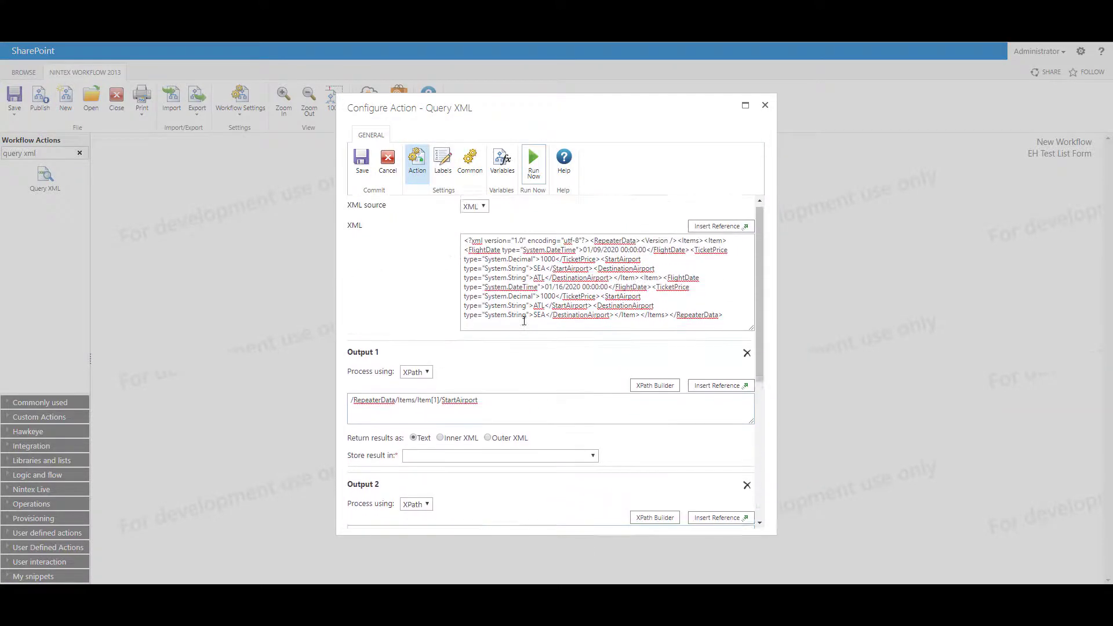
drag(725, 318, 454, 241)
key(Delete)
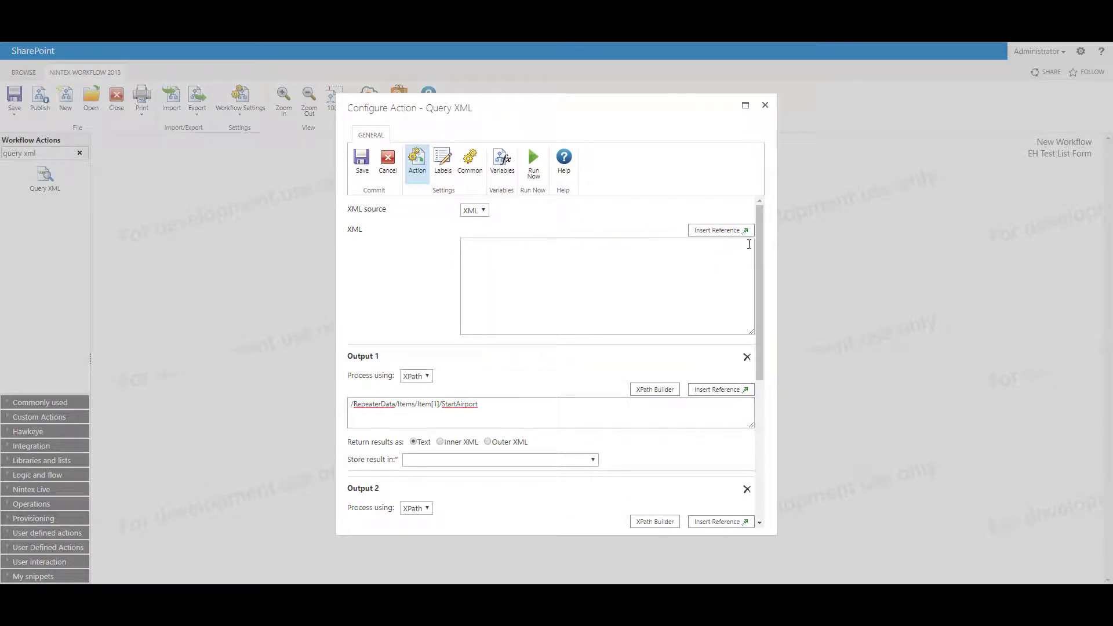
Step: Insert the Item Properties reference {ItemProperty:RepeatingSectionField} as the XML source
click(742, 230)
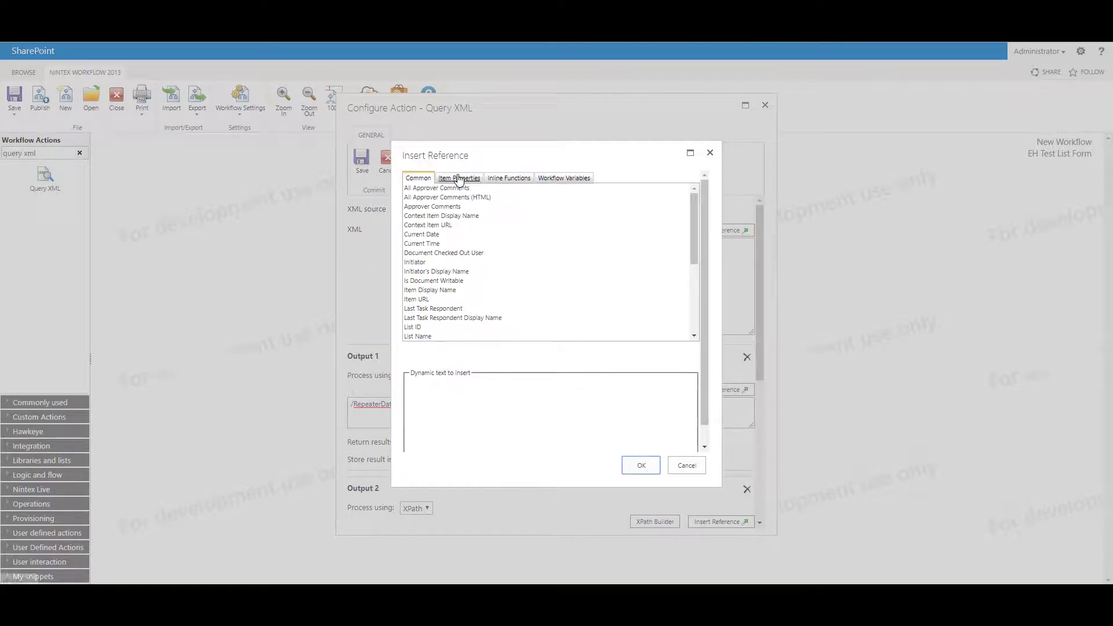
click(472, 180)
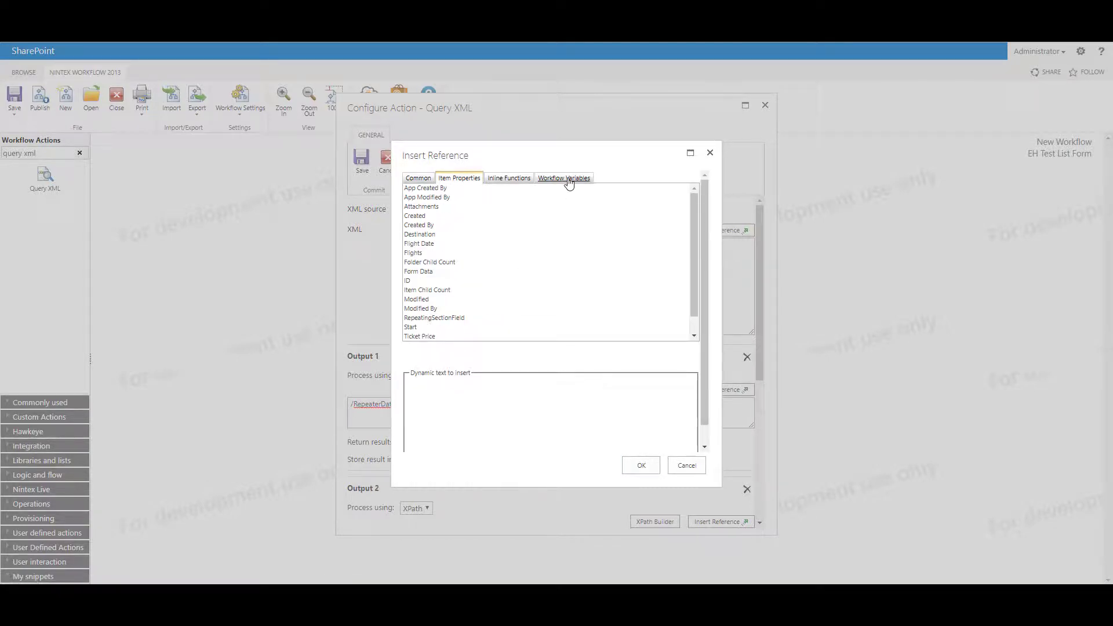
click(410, 327)
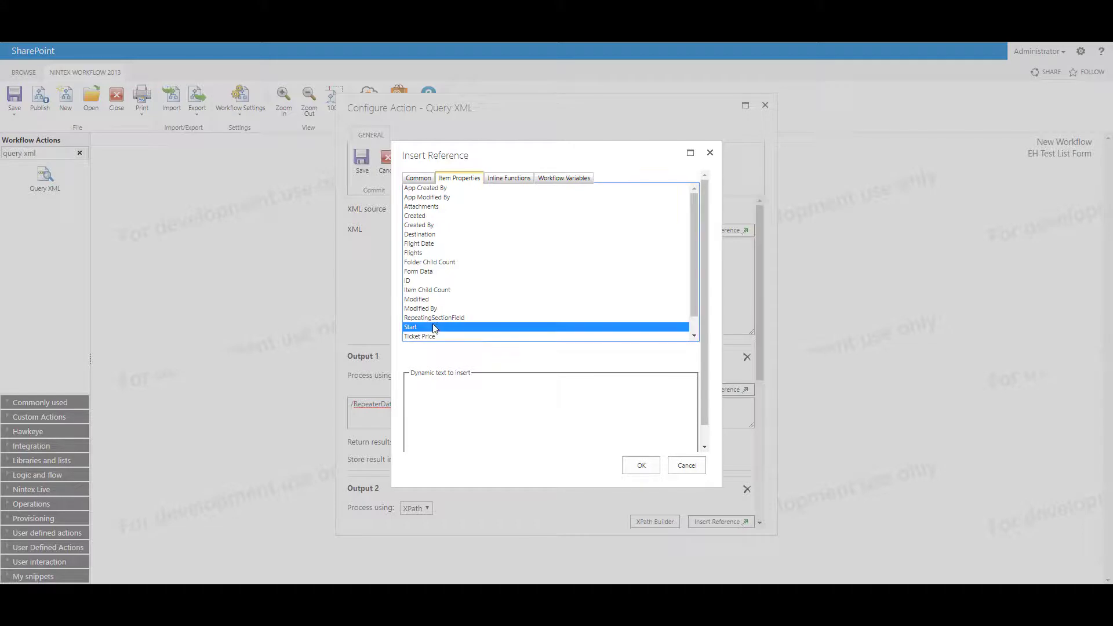
double_click(434, 317)
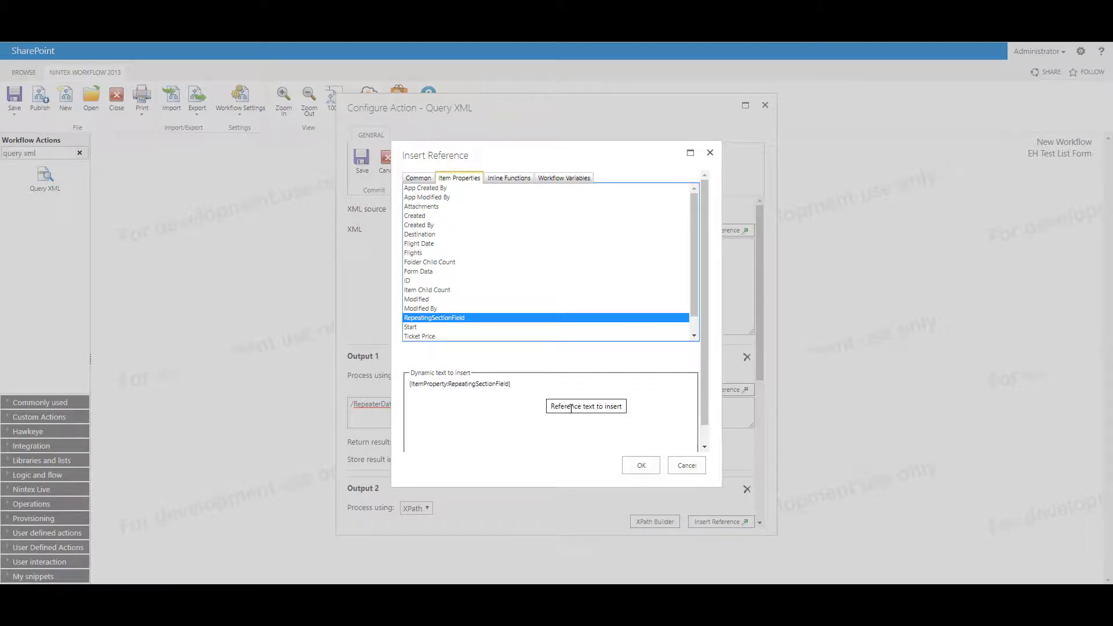
click(641, 465)
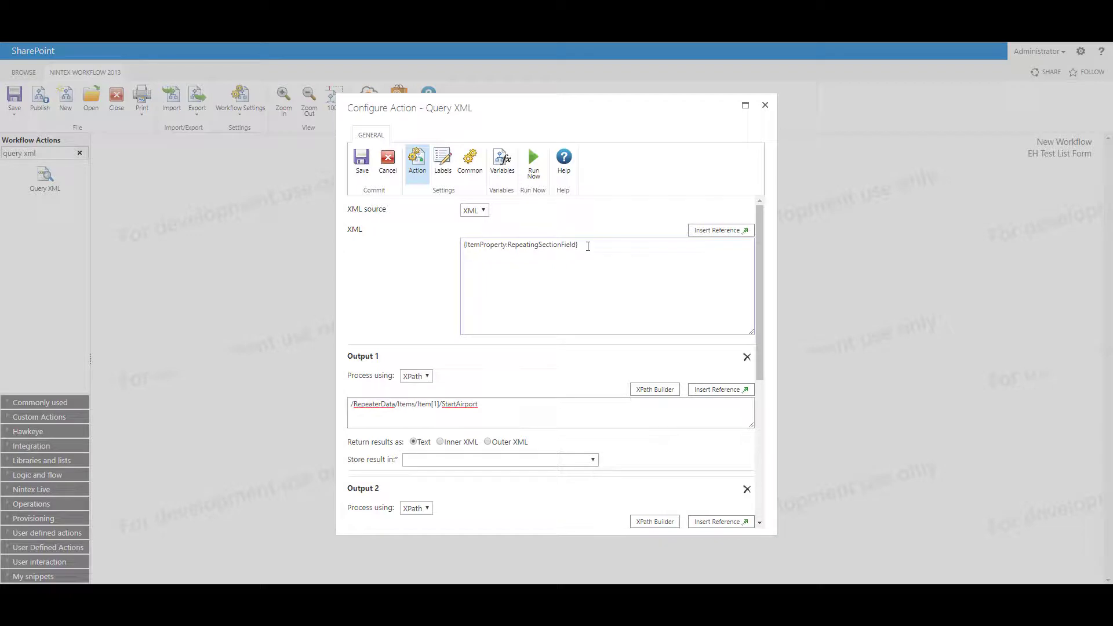
drag(589, 247, 454, 250)
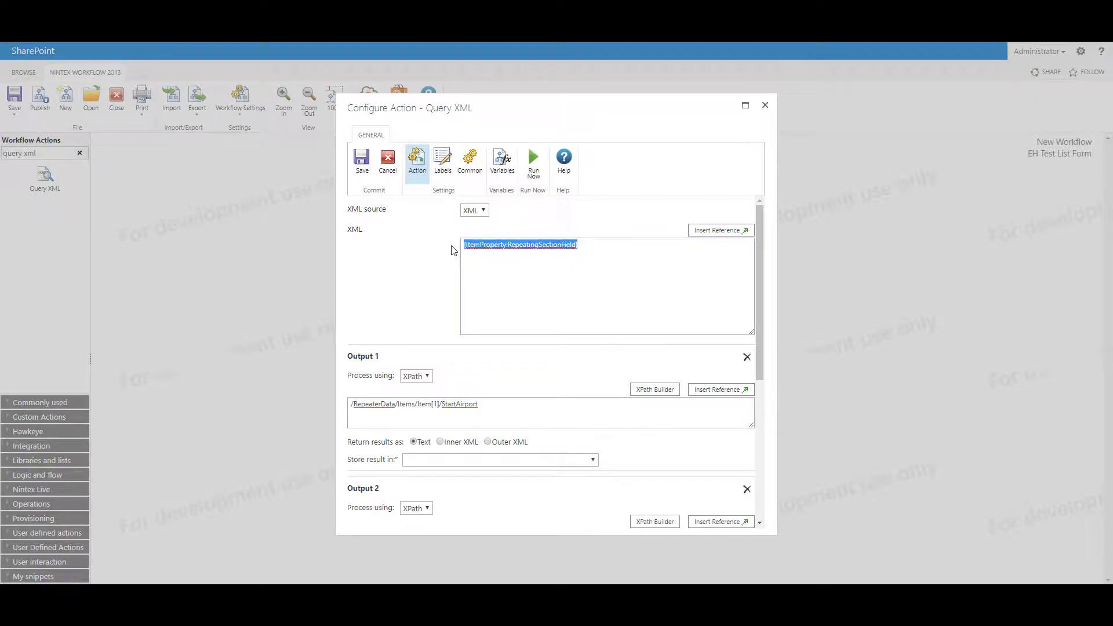
click(605, 253)
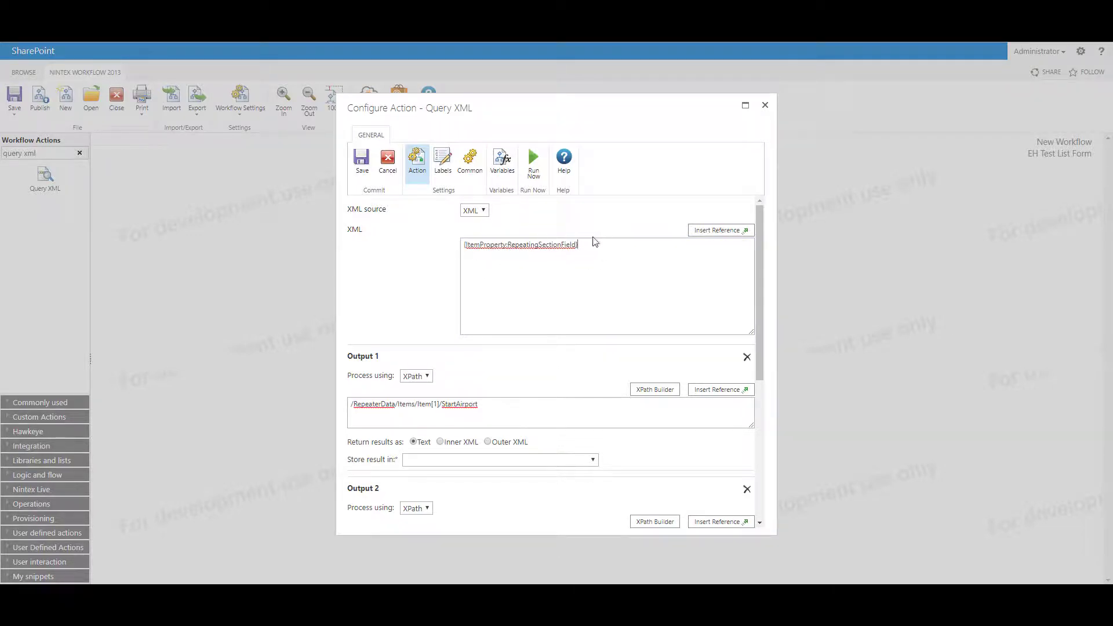
scroll(533, 406, down, 5)
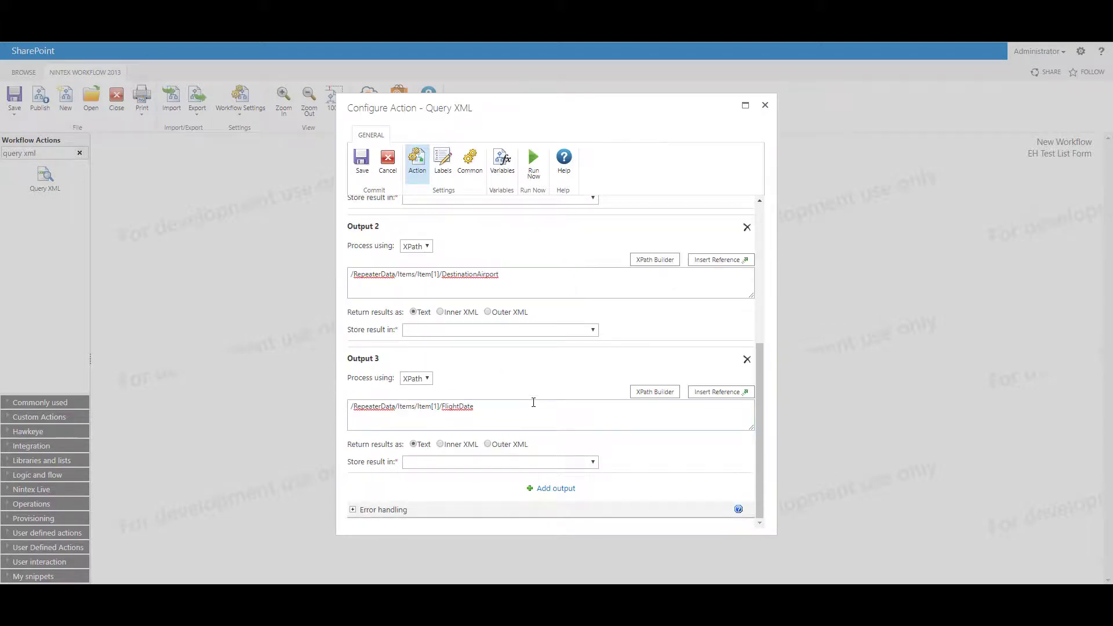
Step: Save the action, reopen the second Query XML action and check Output 1's variable choices
click(361, 161)
mouse_move(637, 219)
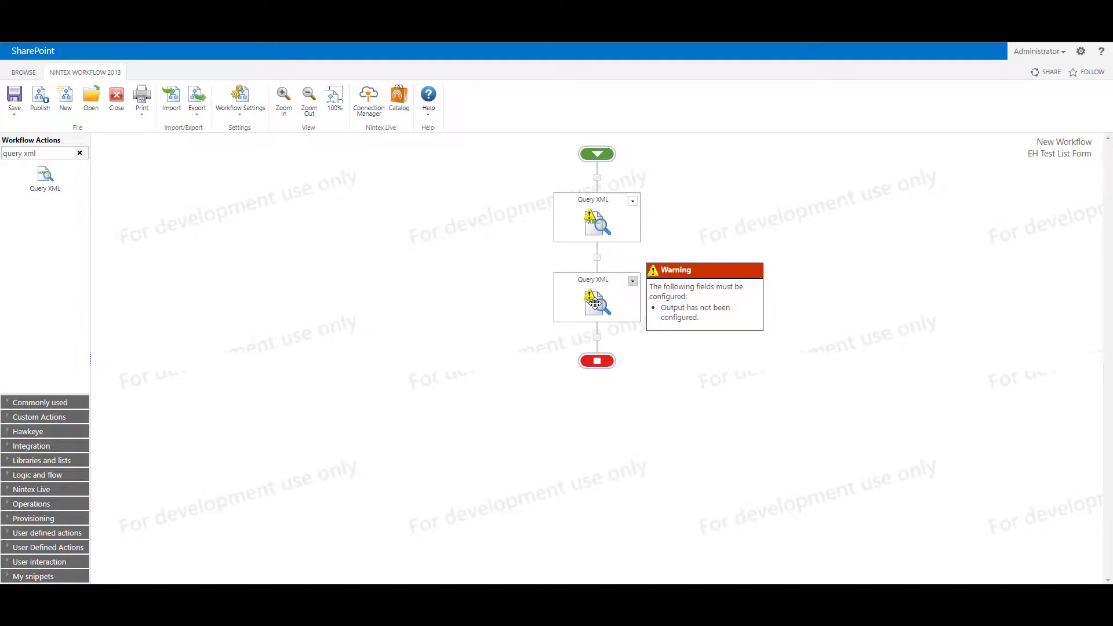
double_click(596, 305)
scroll(464, 406, down, 3)
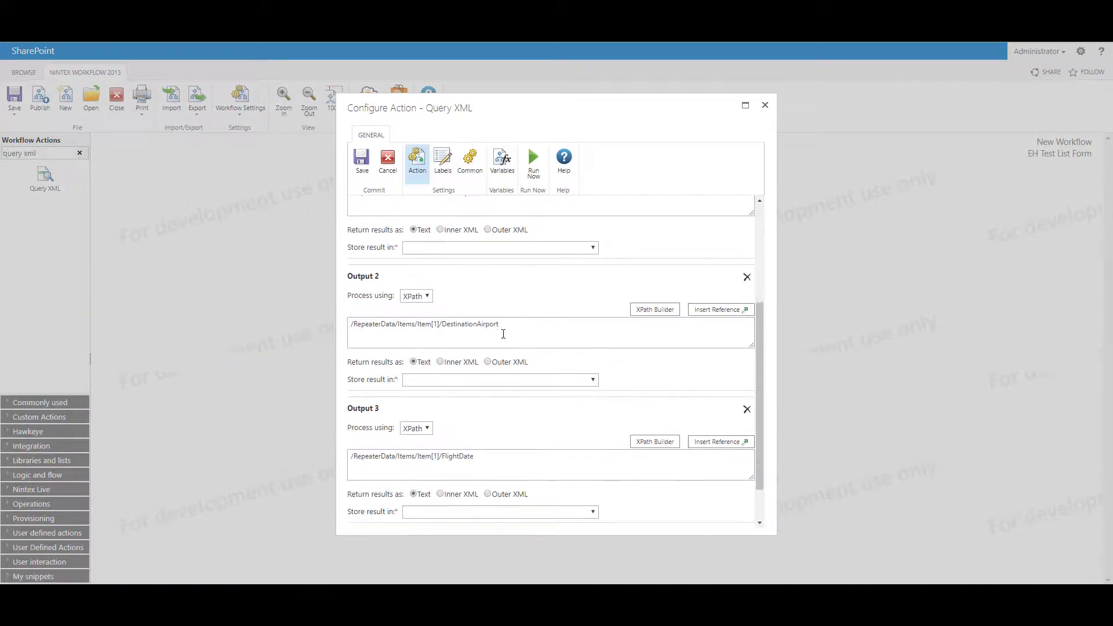
click(580, 249)
click(636, 262)
Step: Create single-line text workflow variables Start and Destination
click(502, 156)
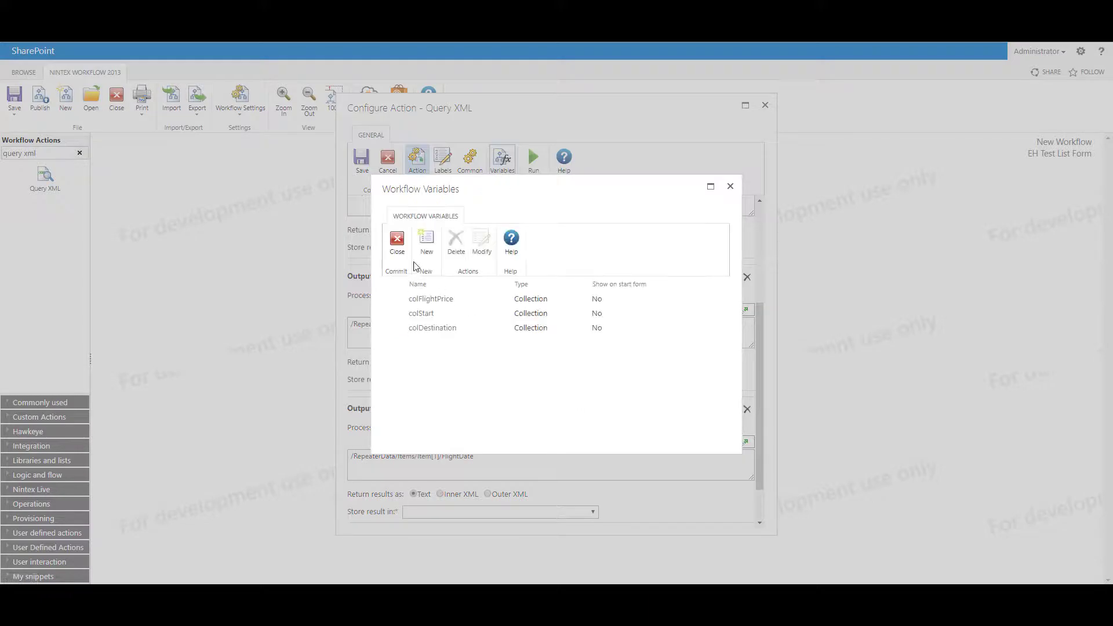
click(434, 240)
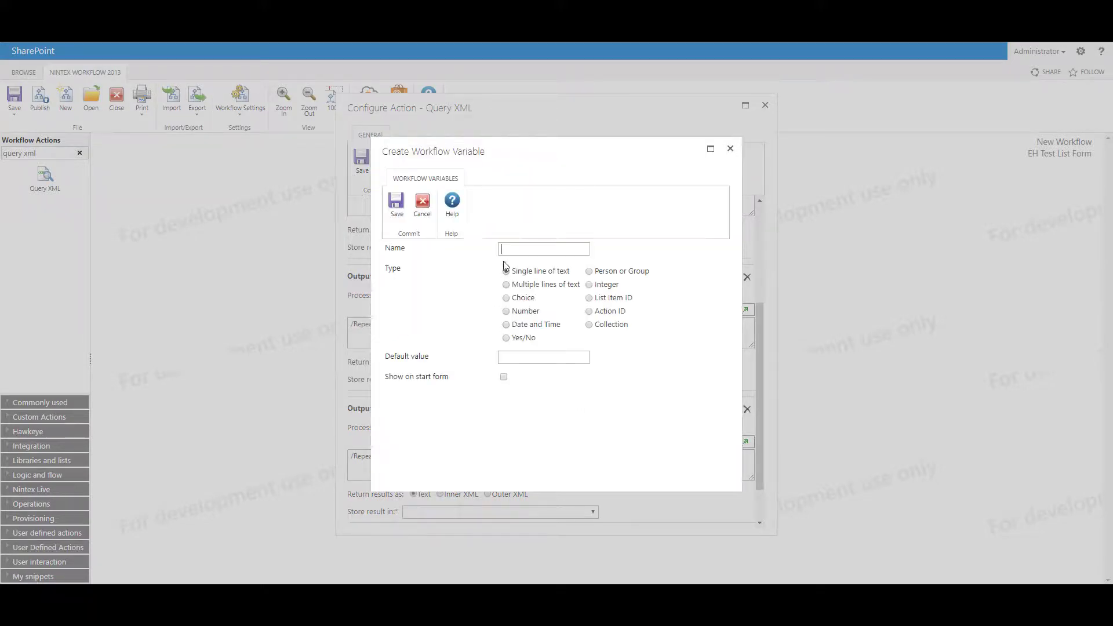
text(Start)
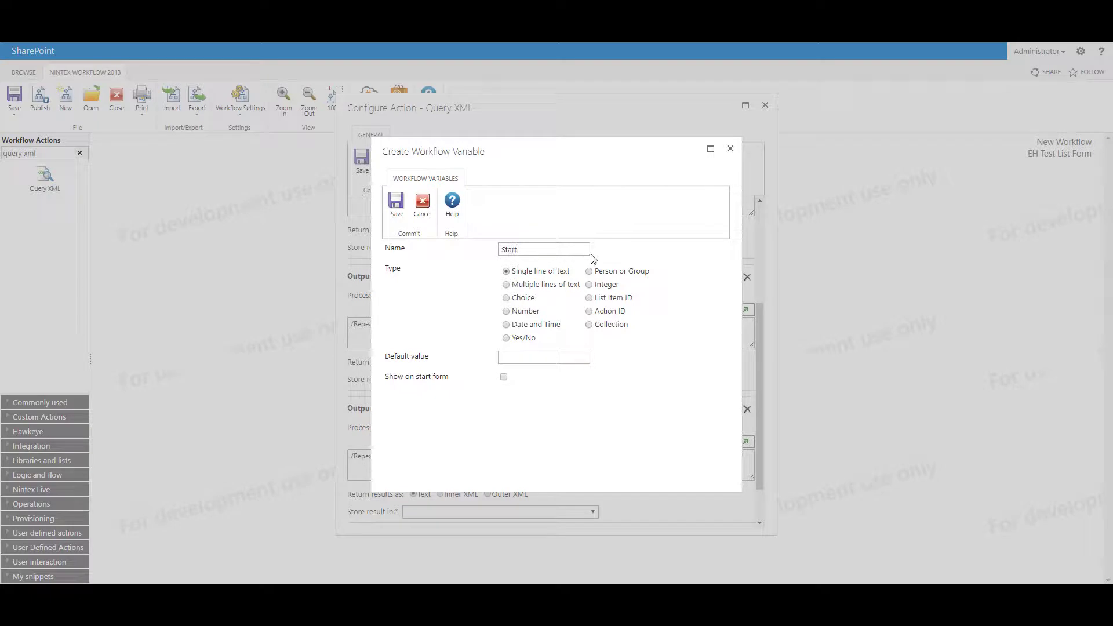
click(397, 204)
click(434, 240)
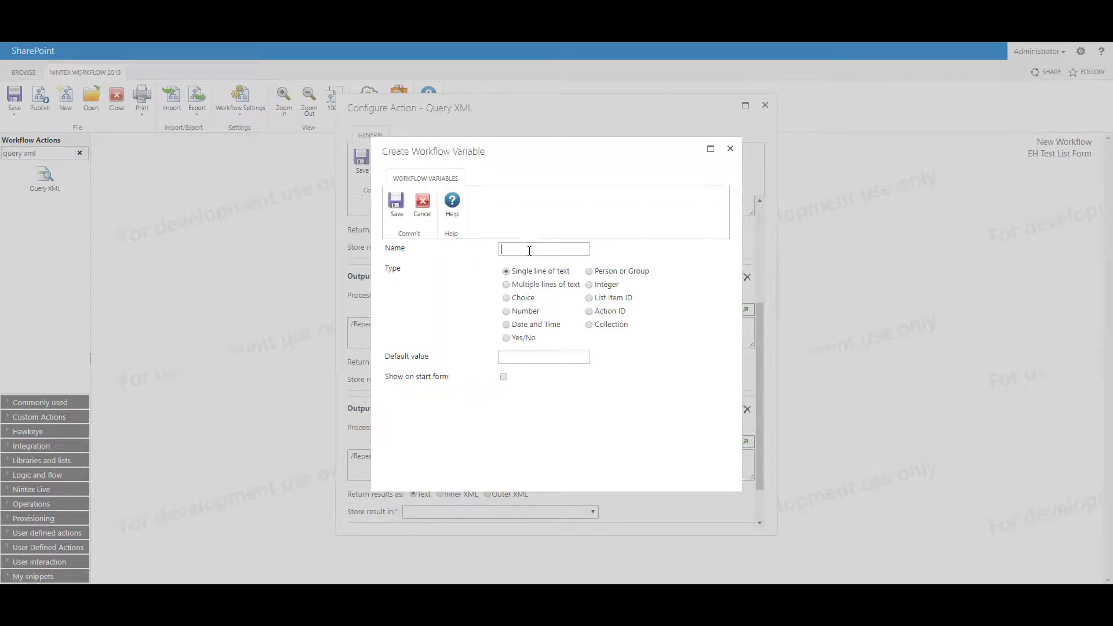
text(End)
click(397, 204)
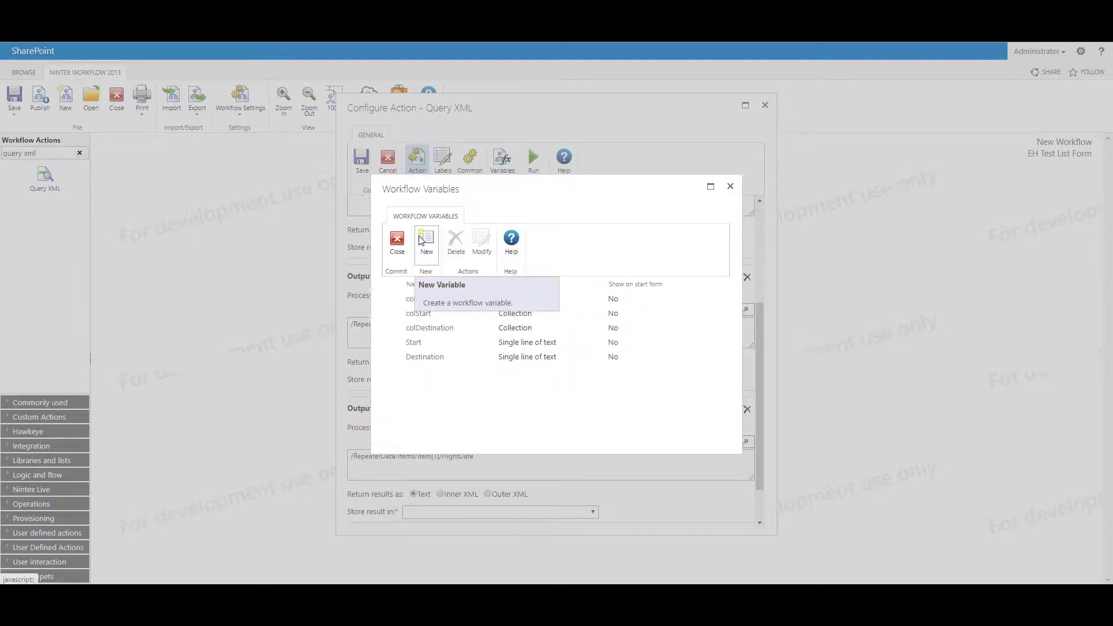
Step: Create a Date and Time workflow variable named Date
click(429, 238)
text(Date)
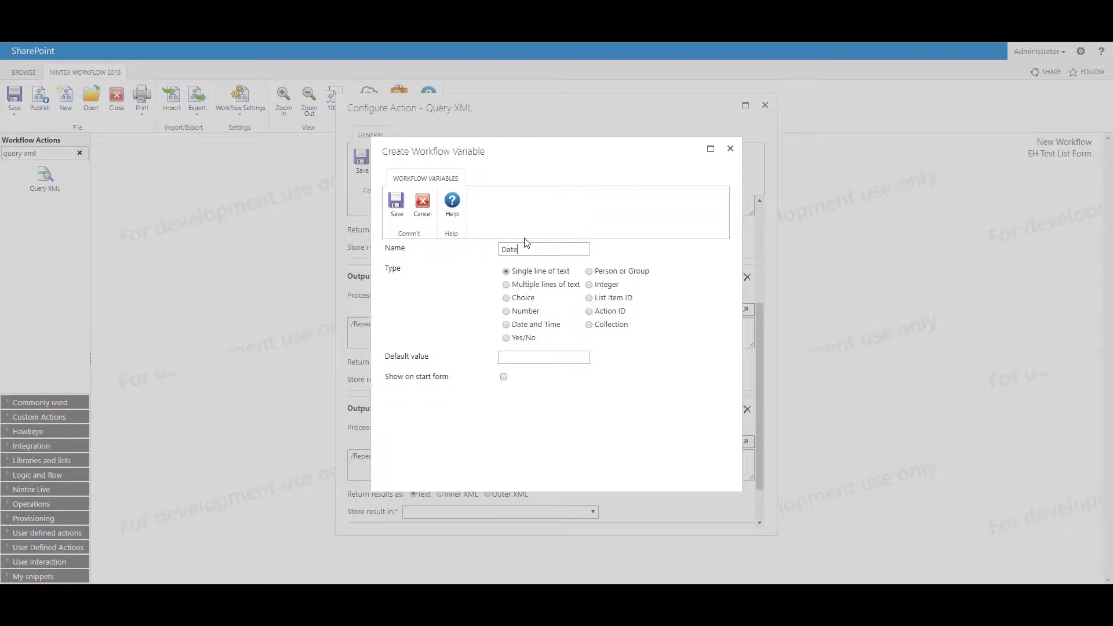
click(551, 329)
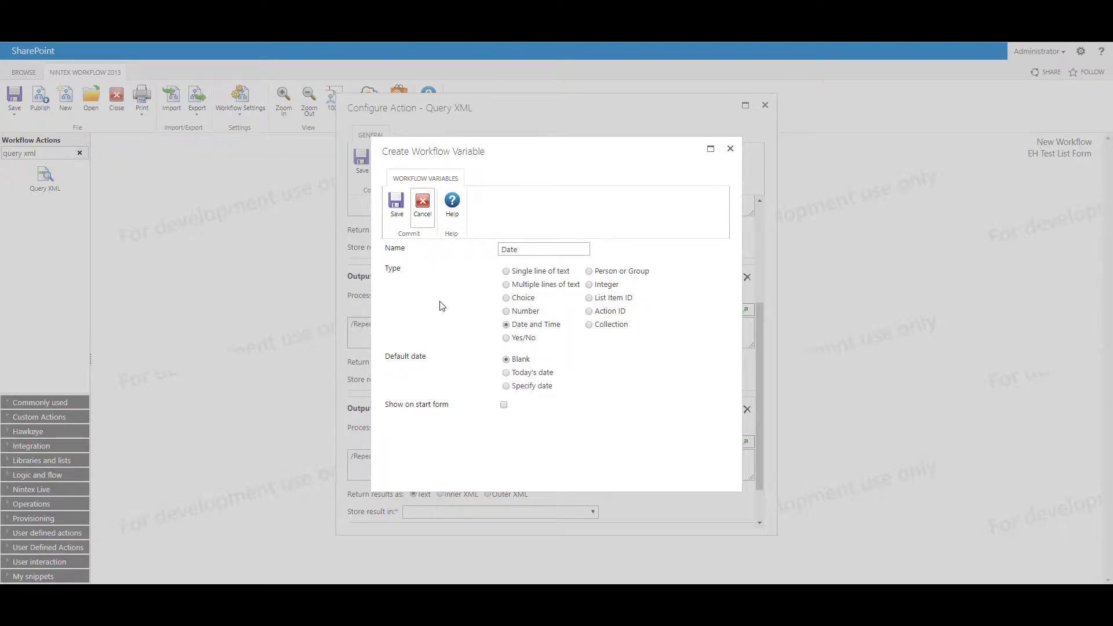
click(397, 206)
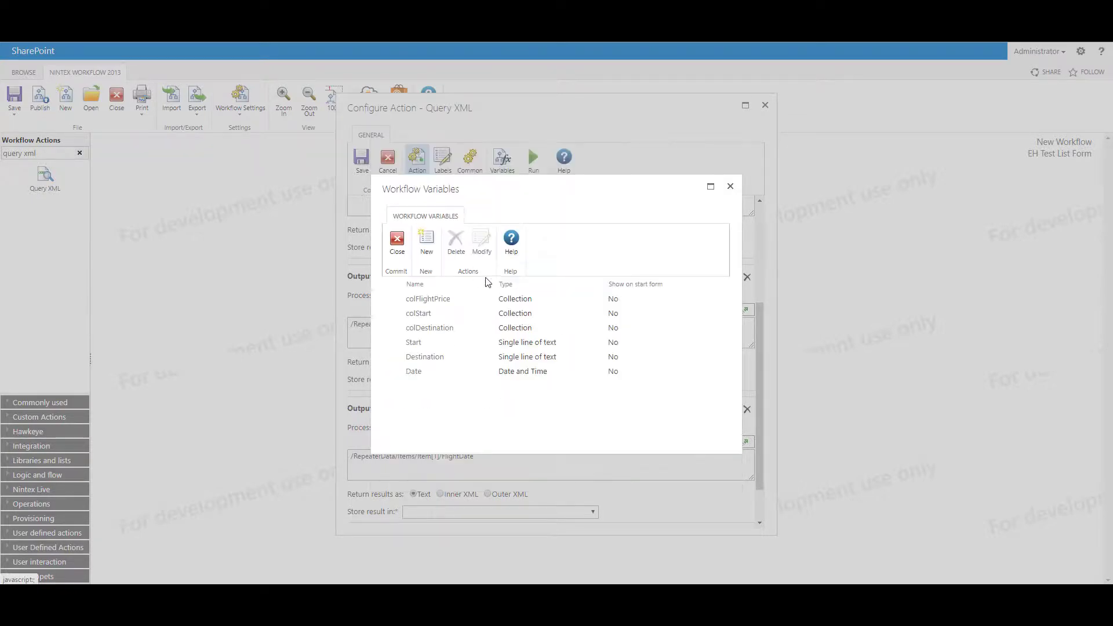
click(395, 242)
Step: Store Output 1 in Start, Output 2 in Destination and Output 3 in Date
click(478, 249)
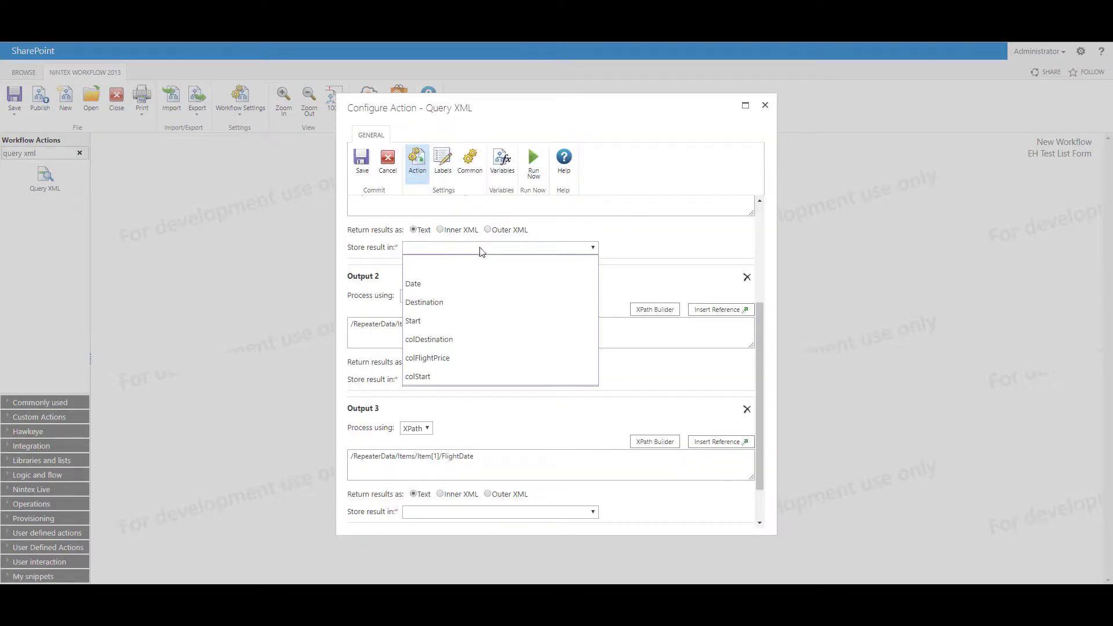
click(447, 325)
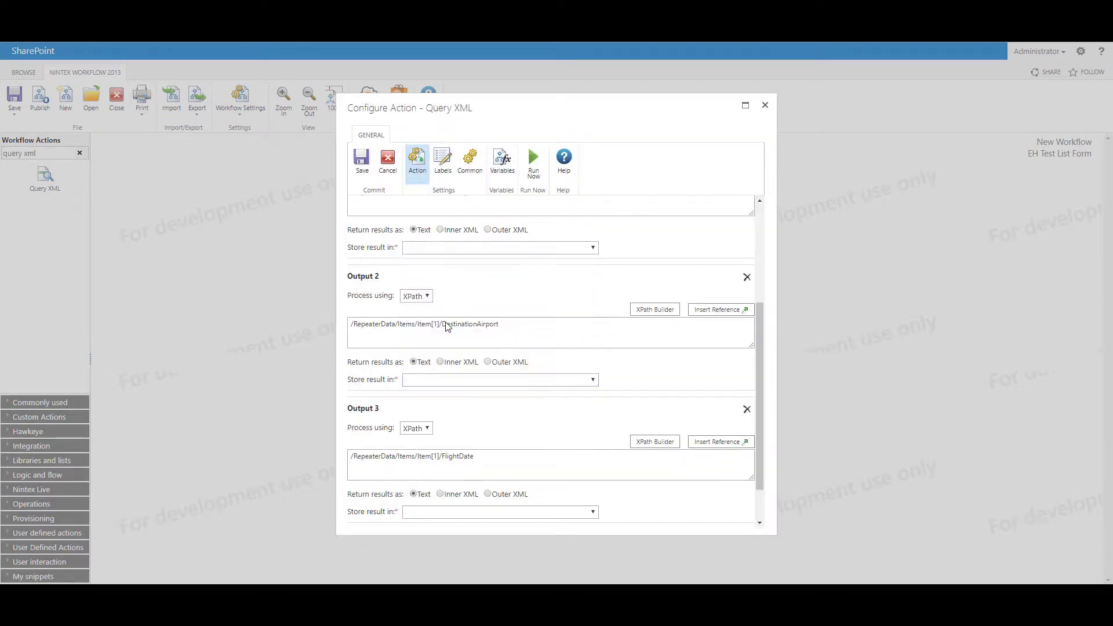
click(461, 383)
click(439, 434)
click(444, 513)
click(434, 402)
Step: Save the configured Query XML action back to the workflow canvas
scroll(578, 393, down, 1)
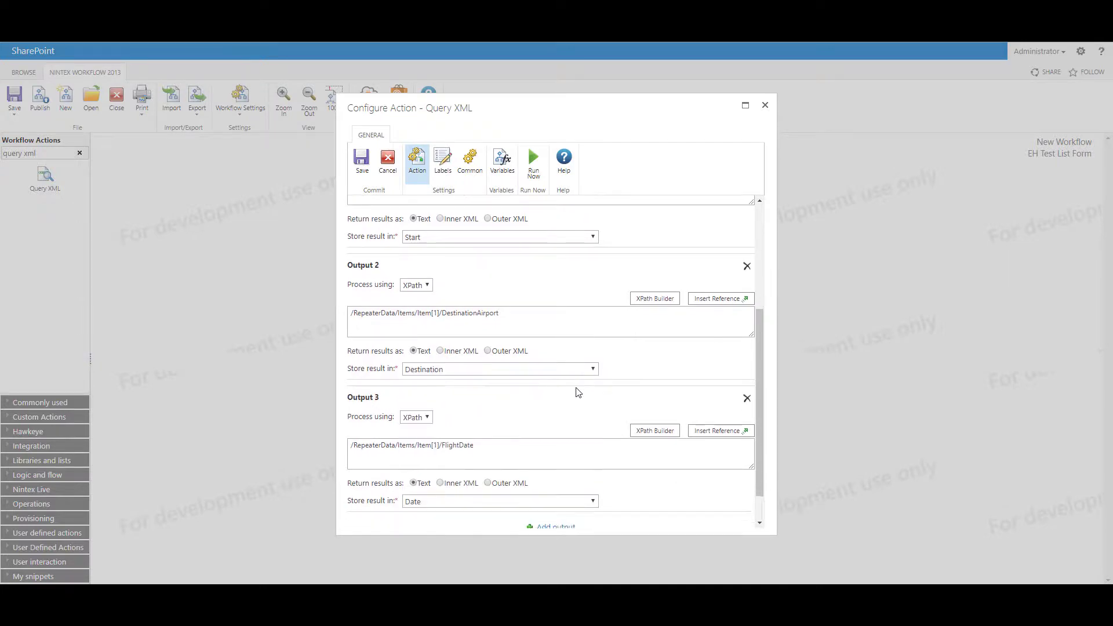
scroll(578, 393, down, 1)
click(361, 162)
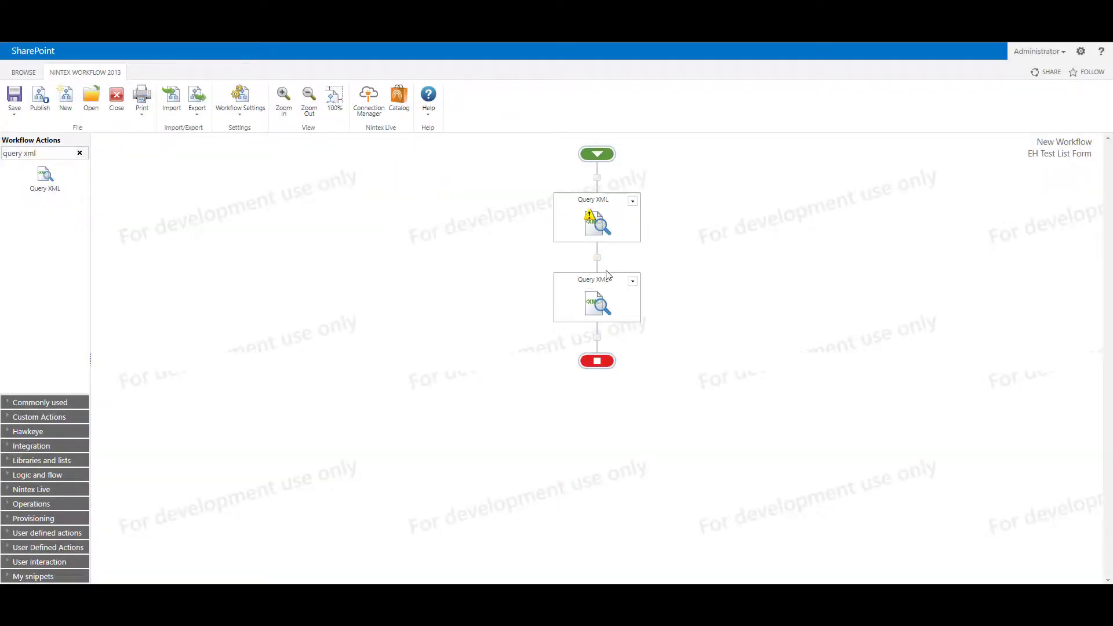
mouse_move(601, 307)
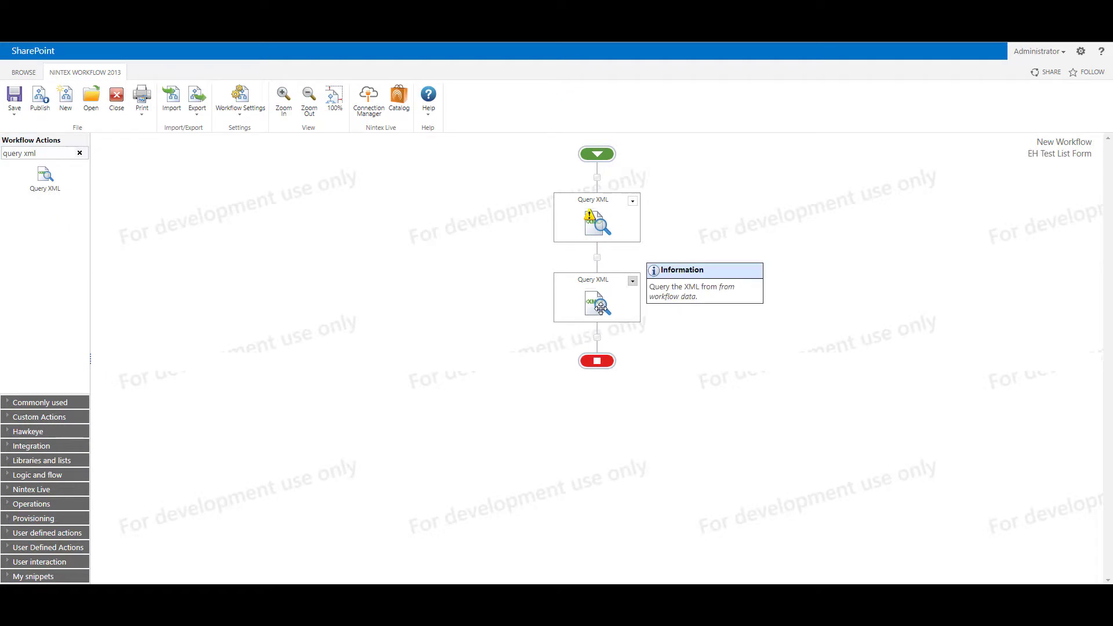